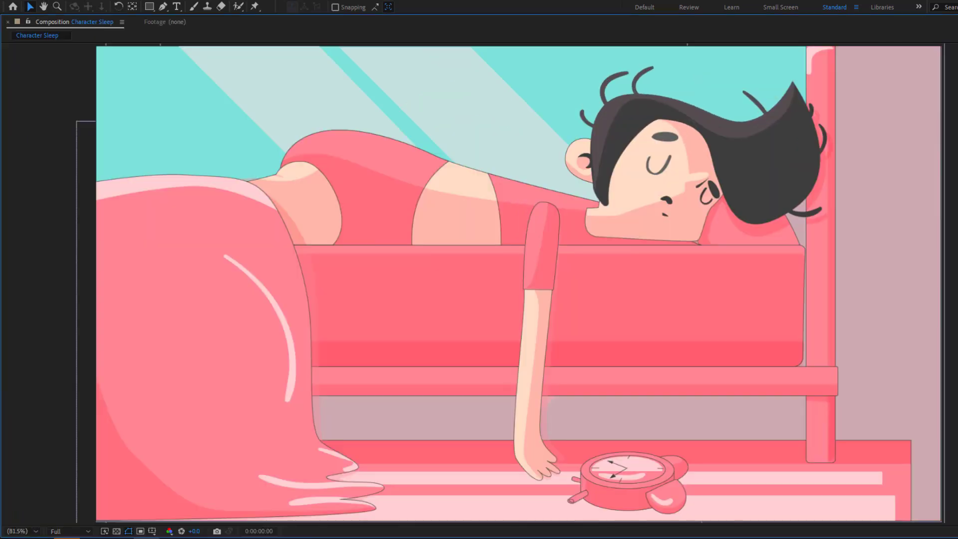
# Preview the finished animation, then solo the body layer and pick the Puppet Position Pin tool
pyautogui.press('space')
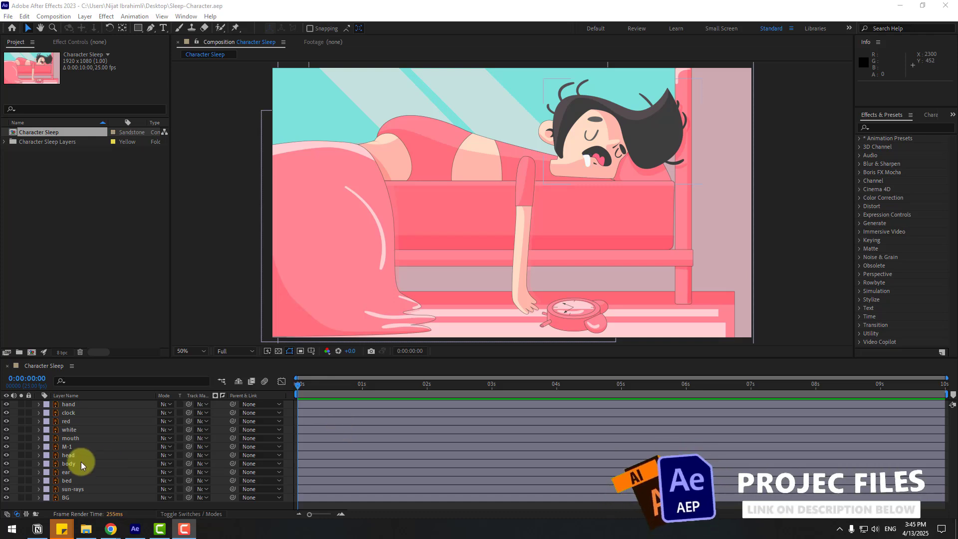
pyautogui.click(68, 464)
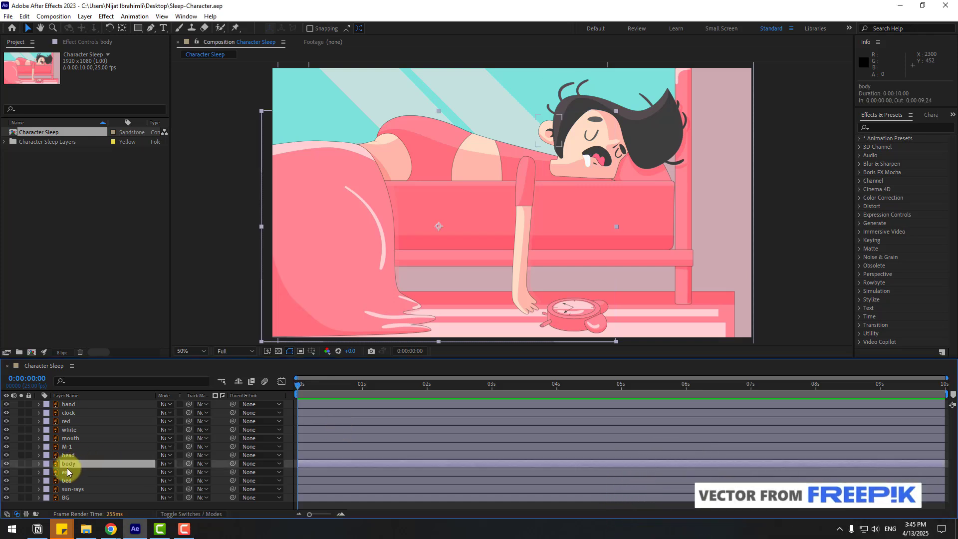
pyautogui.click(22, 462)
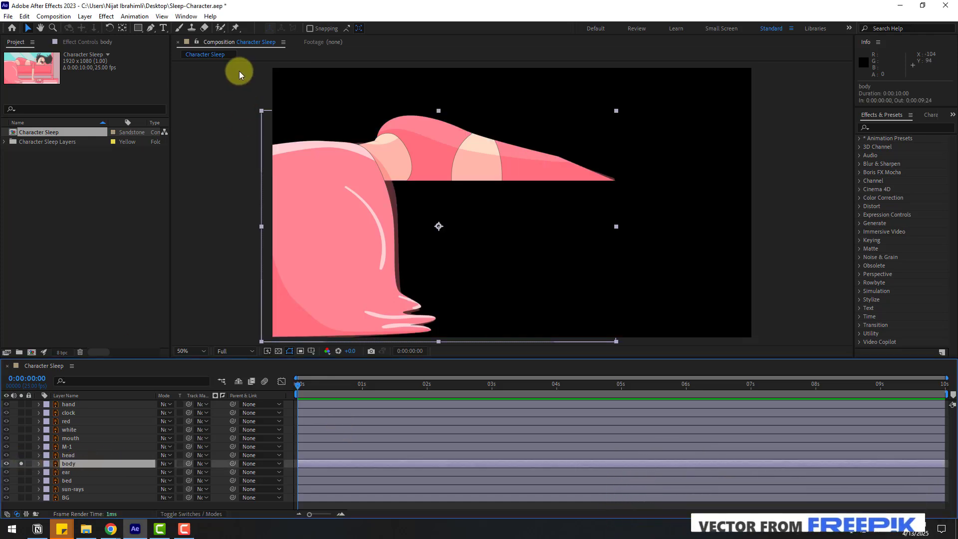
pyautogui.click(236, 29)
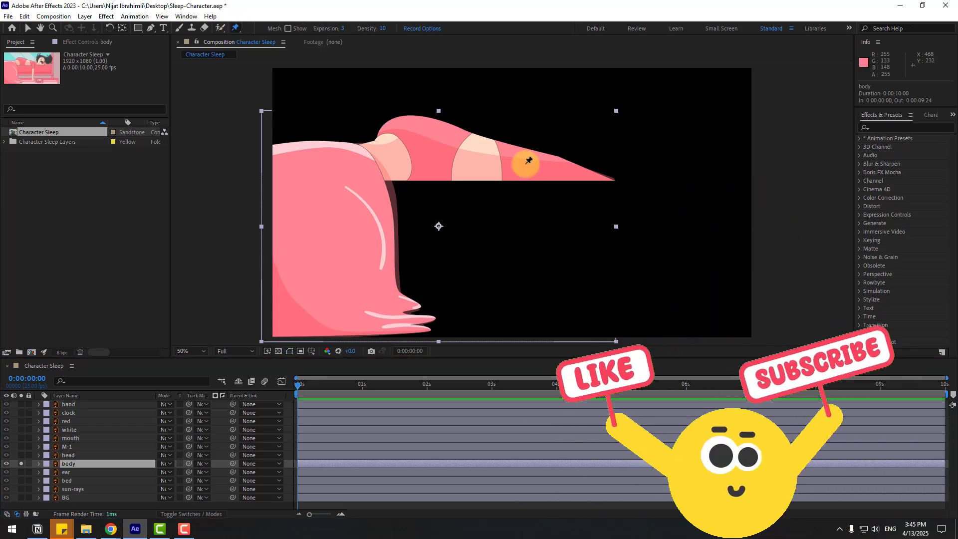
# Pin the arm tip, upper arm, arm edge, shoulder, body sides and blanket folds
pyautogui.click(608, 178)
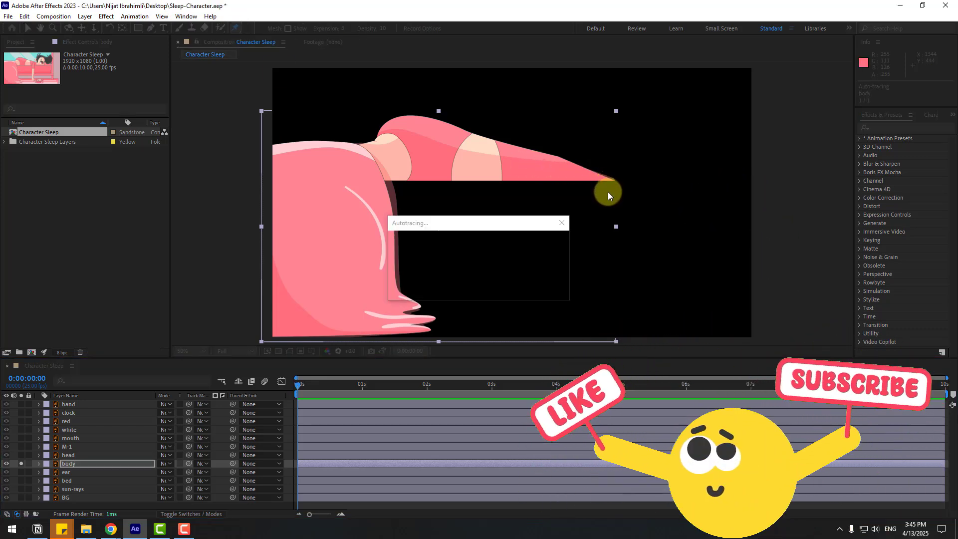
pyautogui.click(482, 145)
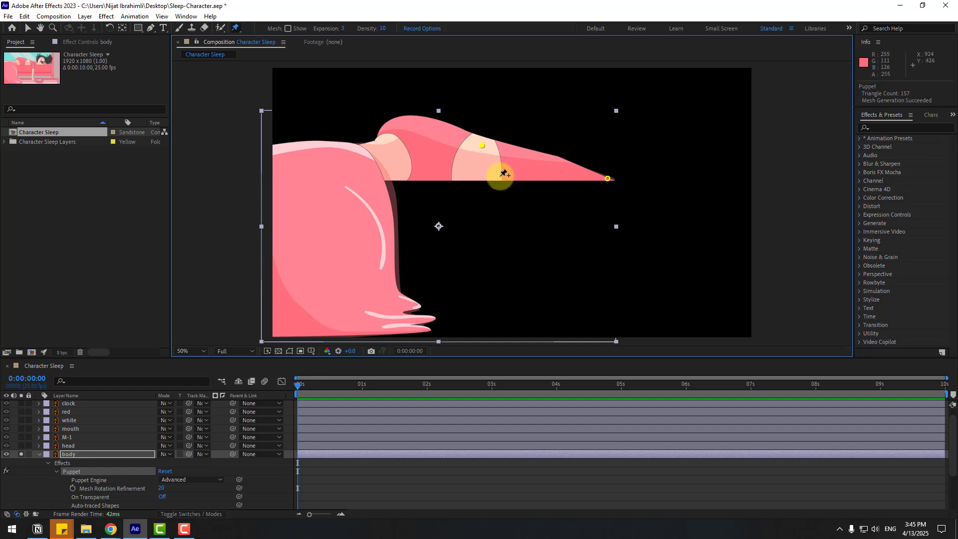
pyautogui.click(483, 179)
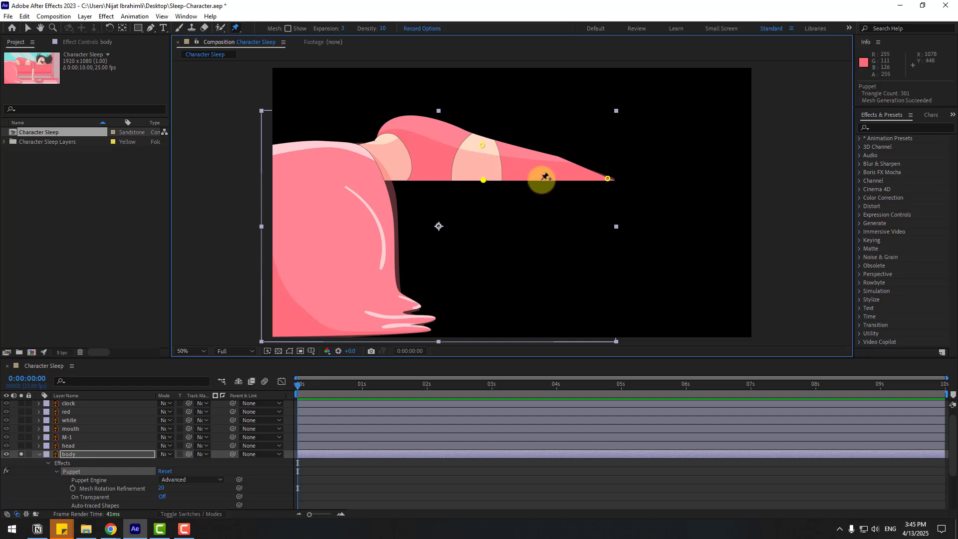
pyautogui.click(542, 179)
pyautogui.click(406, 179)
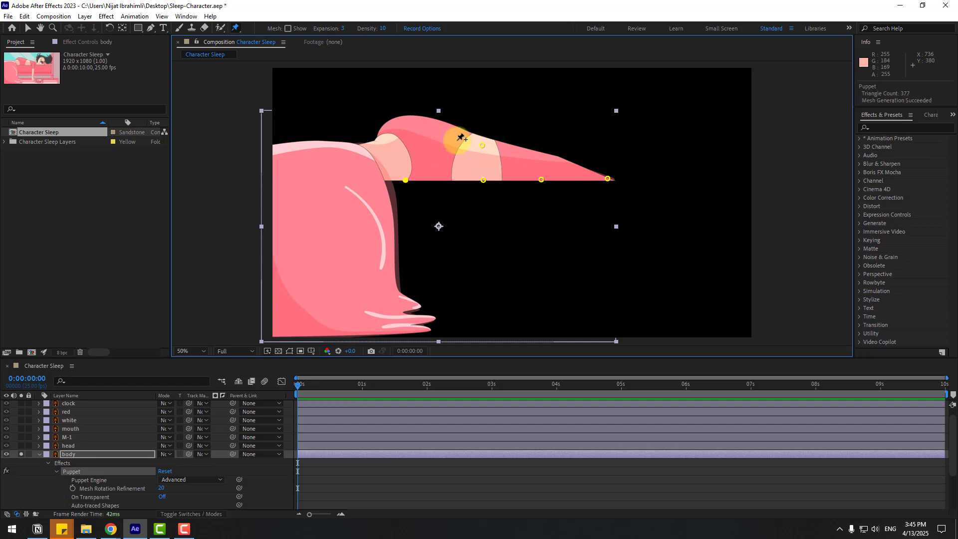
pyautogui.click(398, 124)
pyautogui.click(352, 155)
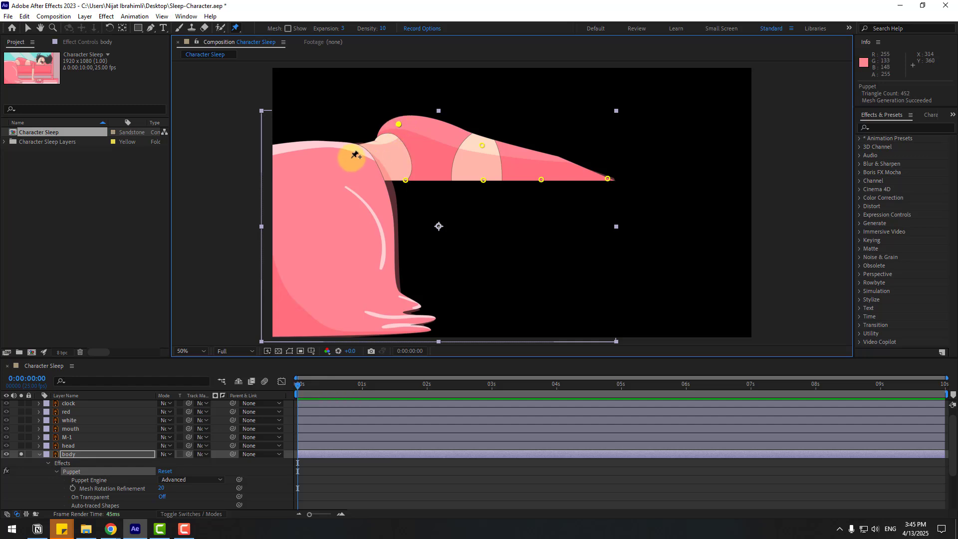
pyautogui.click(280, 156)
pyautogui.click(284, 263)
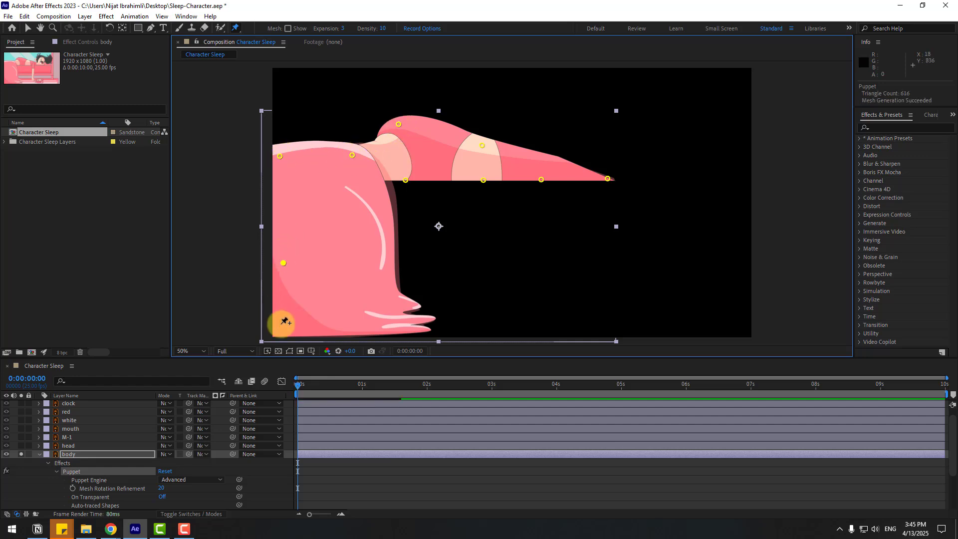
pyautogui.click(279, 323)
pyautogui.click(410, 328)
pyautogui.click(410, 304)
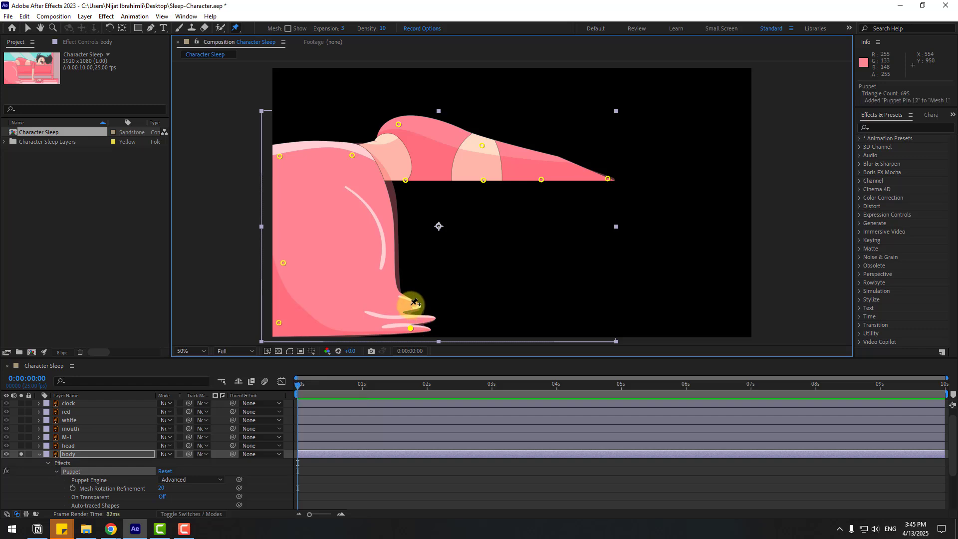
pyautogui.click(393, 227)
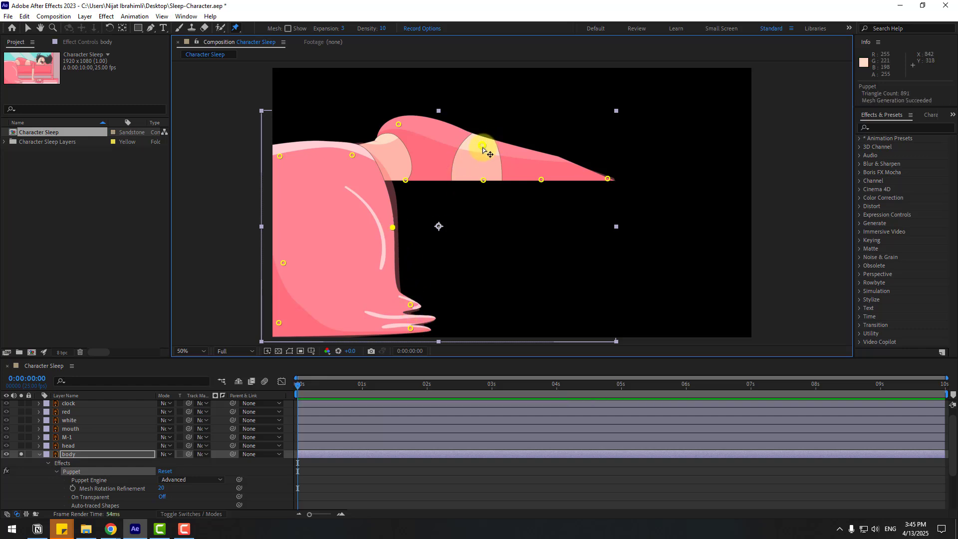
# Add two more pins along the arm's lower edge, undoing the test pin moves and arm bend
pyautogui.moveTo(484, 149)
pyautogui.mouseDown()
pyautogui.moveTo(487, 139)
pyautogui.moveTo(487, 147)
pyautogui.mouseUp()
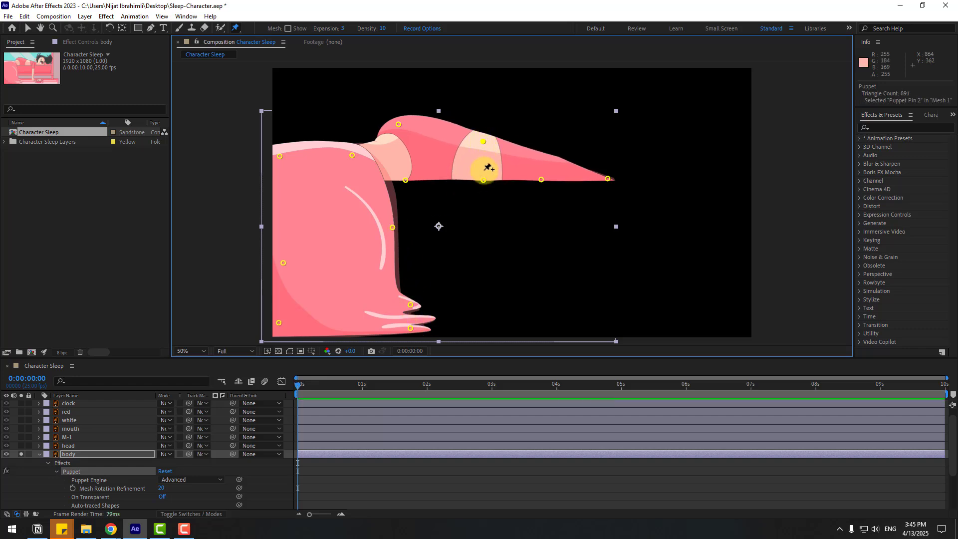
pyautogui.hotkey('ctrl', 'z')
pyautogui.click(447, 179)
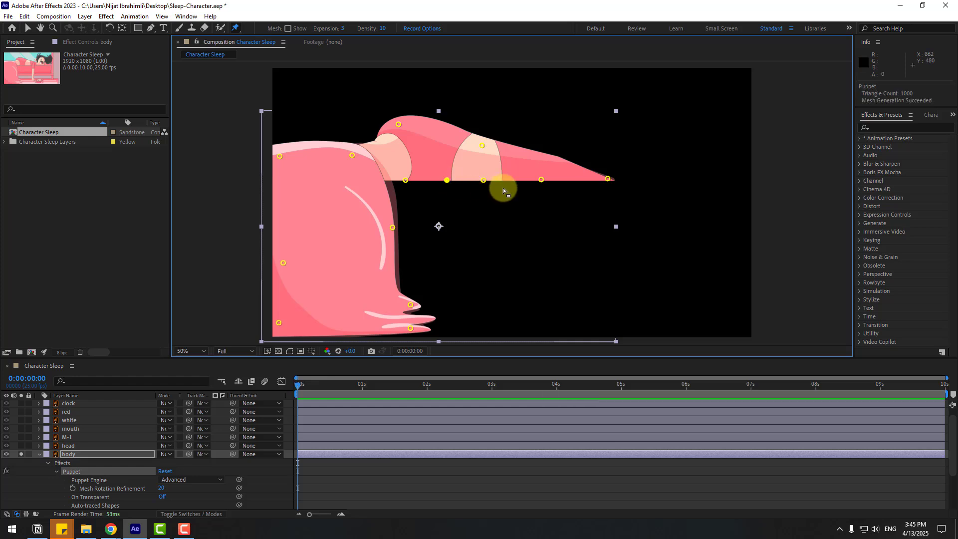
pyautogui.click(483, 144)
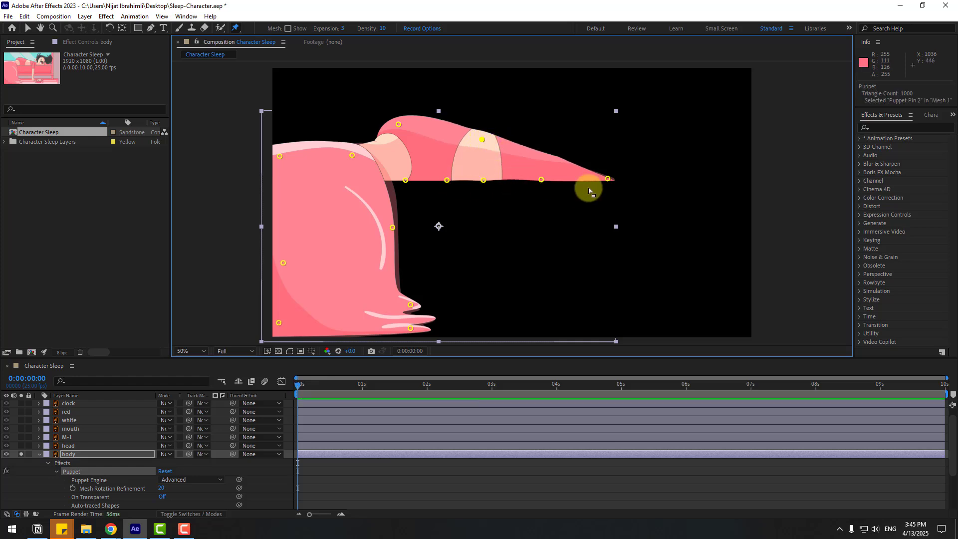
pyautogui.hotkey('ctrl', 'z')
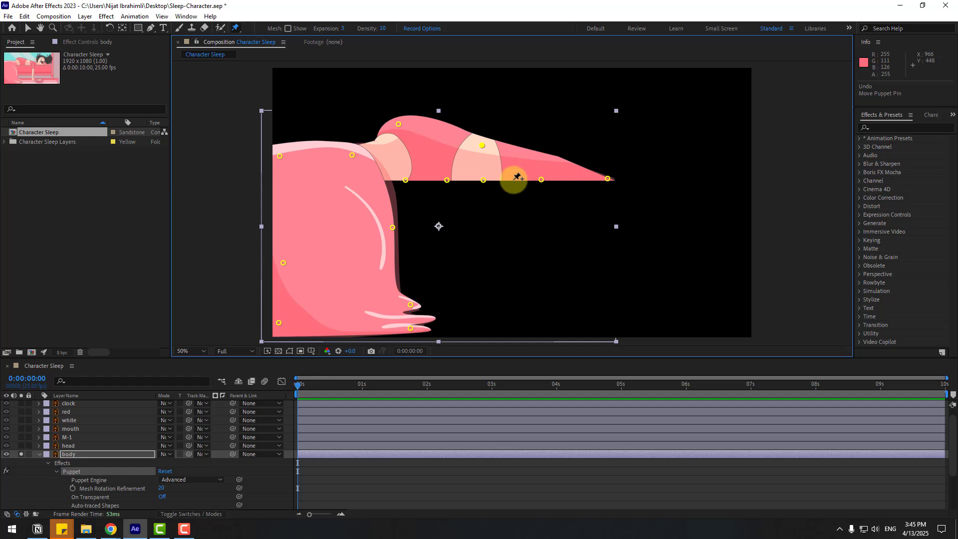
pyautogui.click(513, 180)
pyautogui.moveTo(482, 148); pyautogui.dragTo(515, 150)
pyautogui.hotkey('ctrl', 'z')
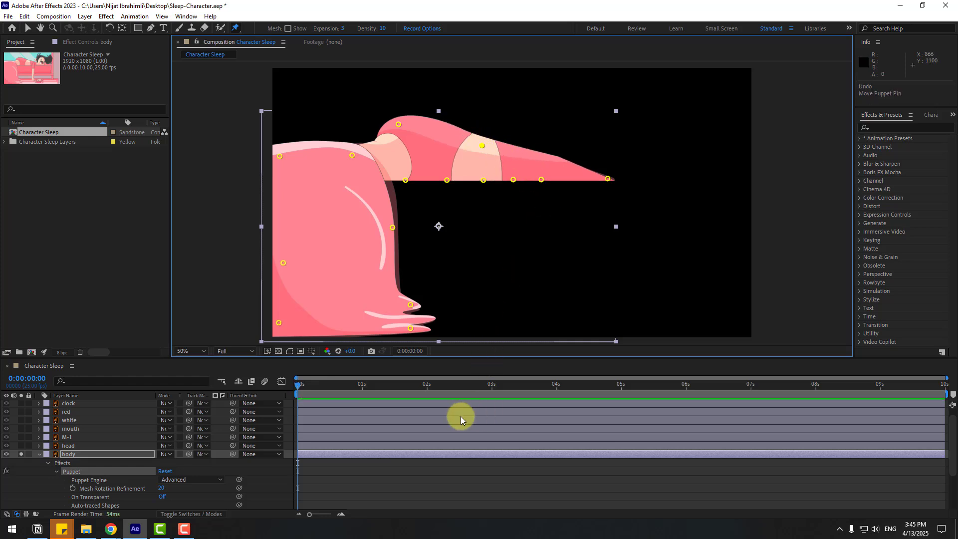
# Reveal the body layer's Position rows for Puppet Pins 15 to 1 and show all pins
pyautogui.scroll(1, 427, 455)
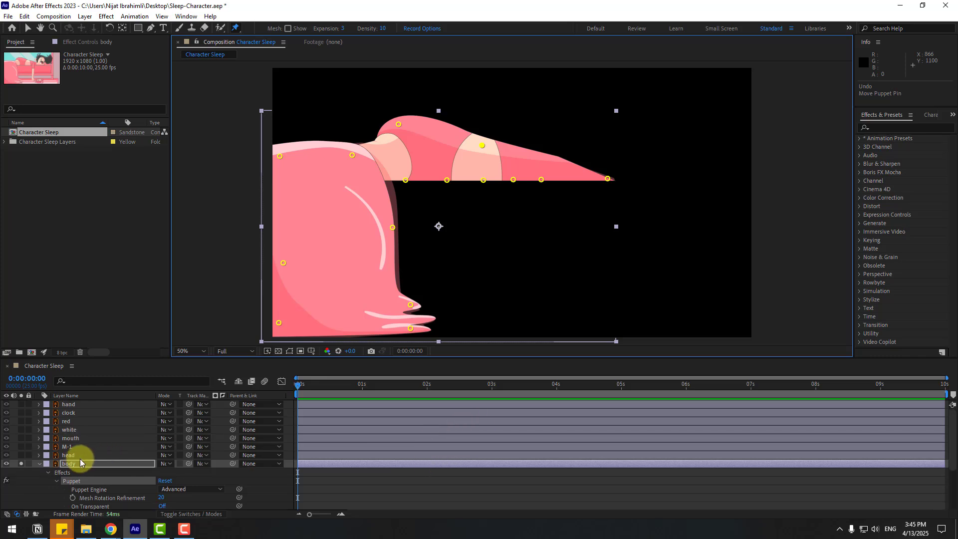
pyautogui.click(74, 463)
pyautogui.press('u')
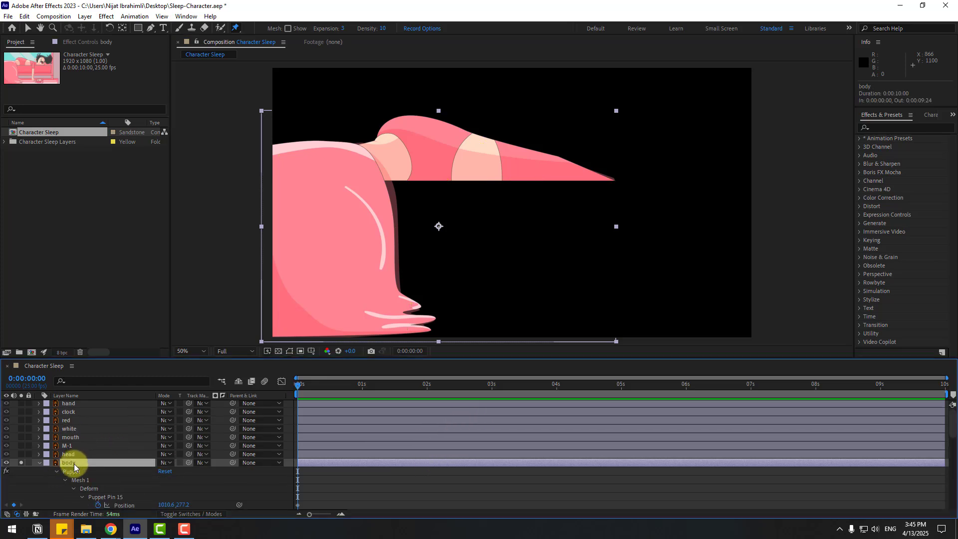
pyautogui.scroll(-3, 60, 476)
pyautogui.scroll(-4, 224, 451)
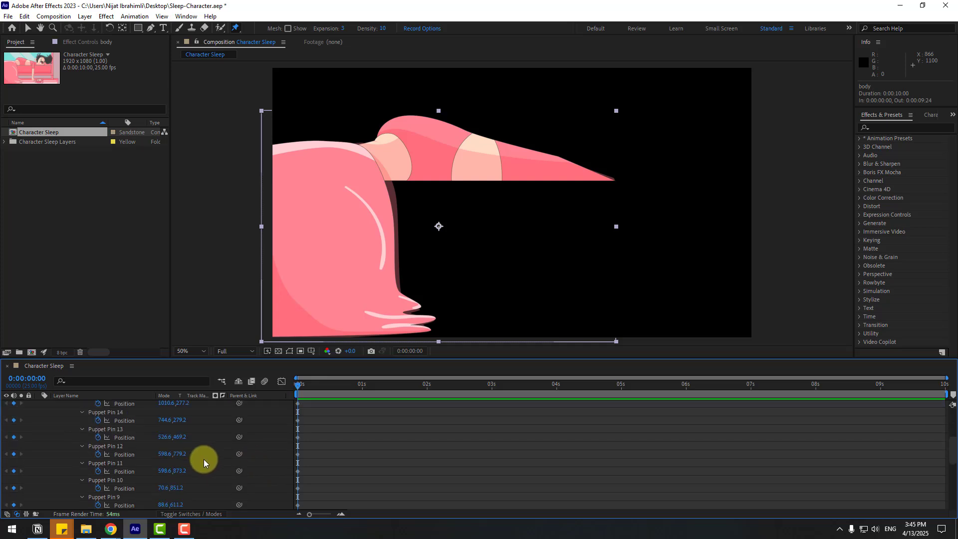
pyautogui.scroll(4, 190, 460)
pyautogui.click(88, 464)
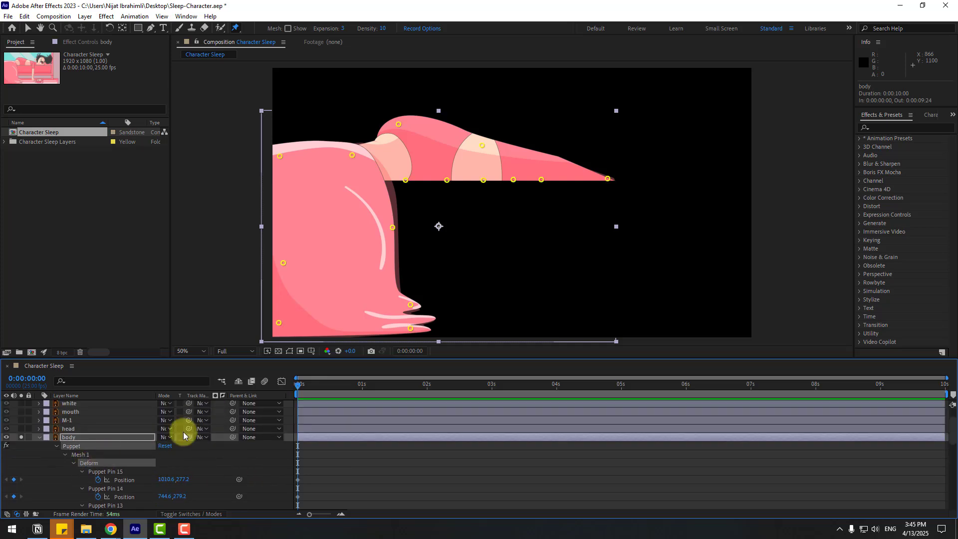
pyautogui.click(482, 148)
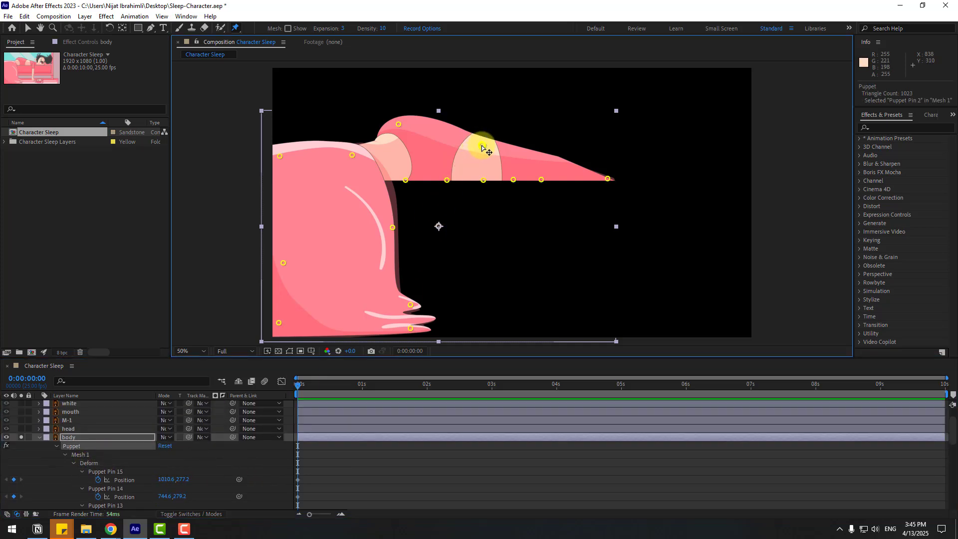
pyautogui.scroll(-10, 348, 464)
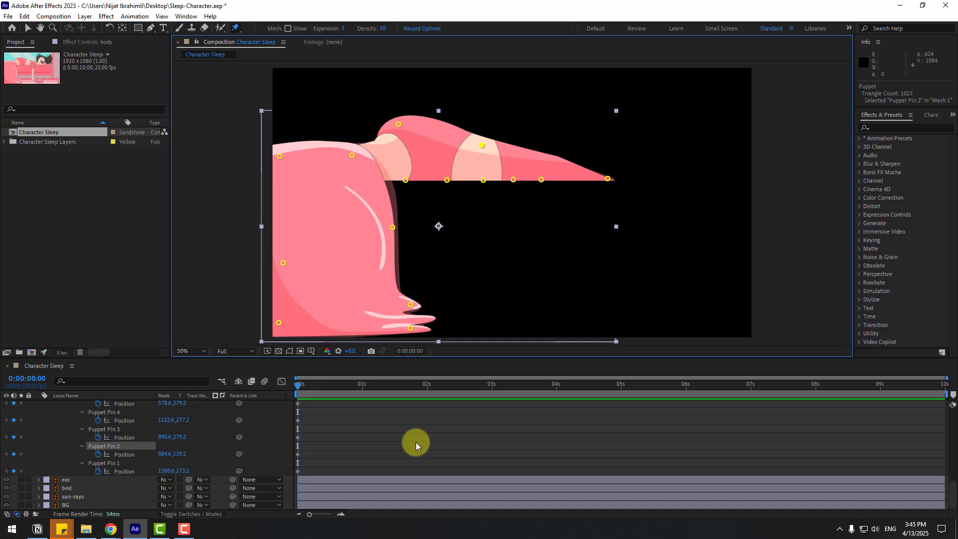
# Raise Puppet Pin 2 to 892.6, 89.2 at 0:10, copy the start keyframe to 0:20, select all three
pyautogui.hotkey('shift', 'pagedown')
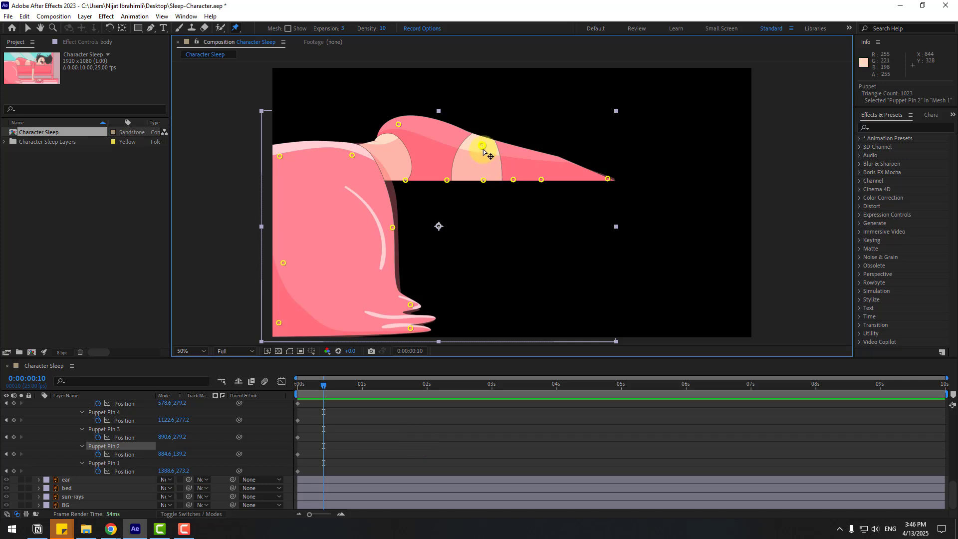
pyautogui.moveTo(483, 147); pyautogui.dragTo(485, 136)
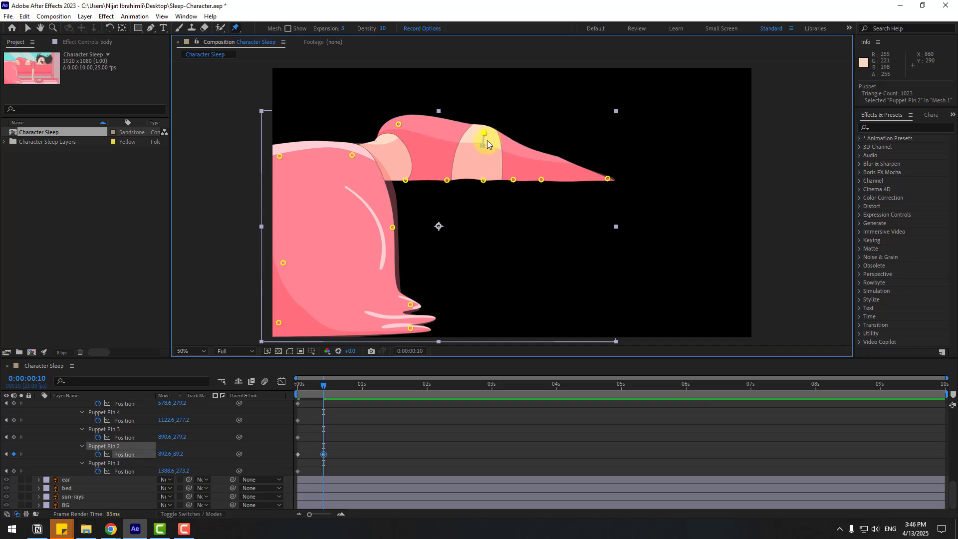
pyautogui.hotkey('shift', 'pagedown')
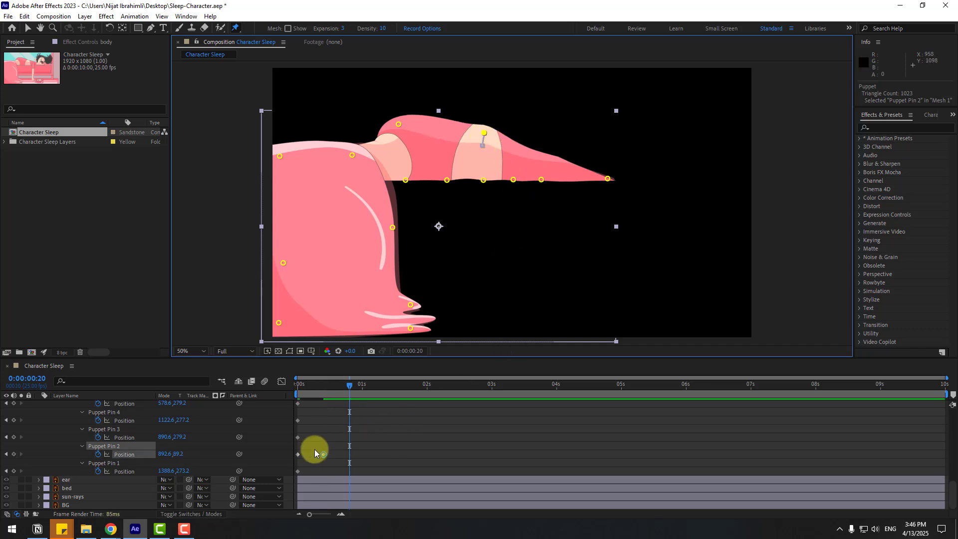
pyautogui.click(298, 454)
pyautogui.hotkey('ctrl', 'c')
pyautogui.hotkey('ctrl', 'v')
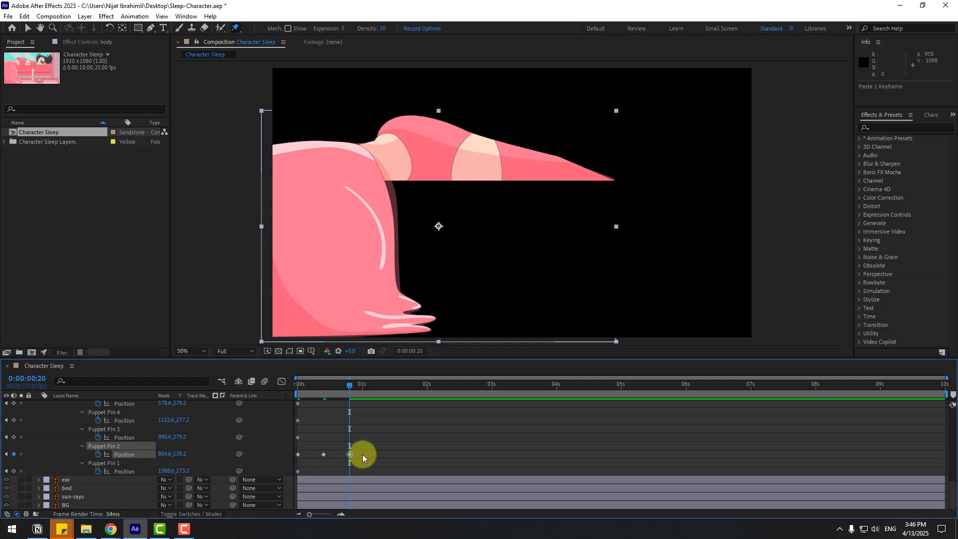
pyautogui.moveTo(362, 454); pyautogui.dragTo(293, 457)
pyautogui.rightClick(297, 454)
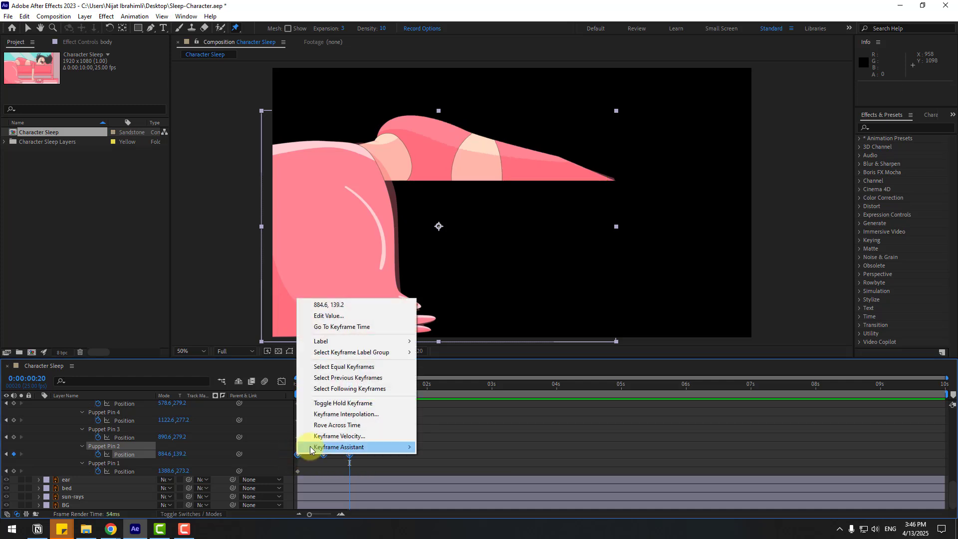
# Ease the three Puppet Pin 2 keyframes and stretch the cycle longer, previewing each change
pyautogui.moveTo(310, 448)
pyautogui.click(441, 387)
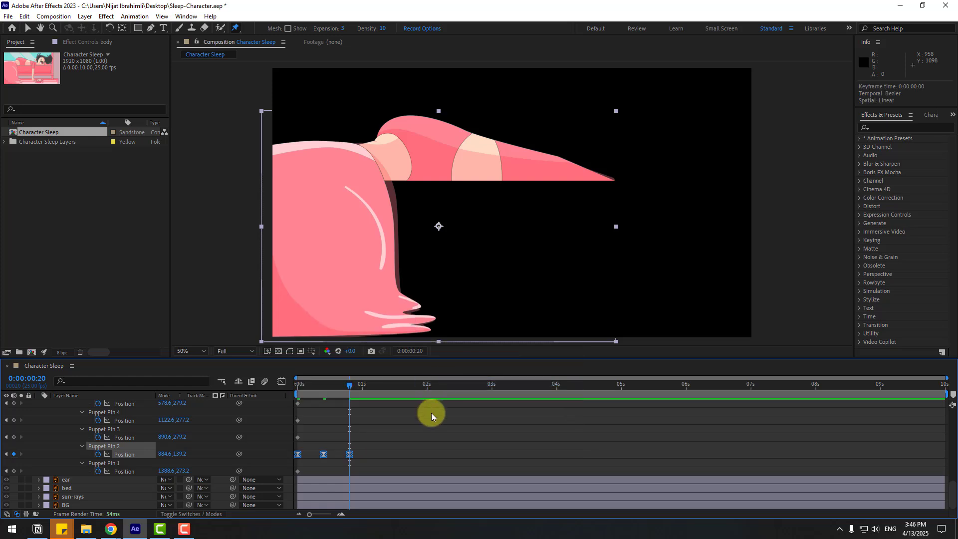
pyautogui.press('space')
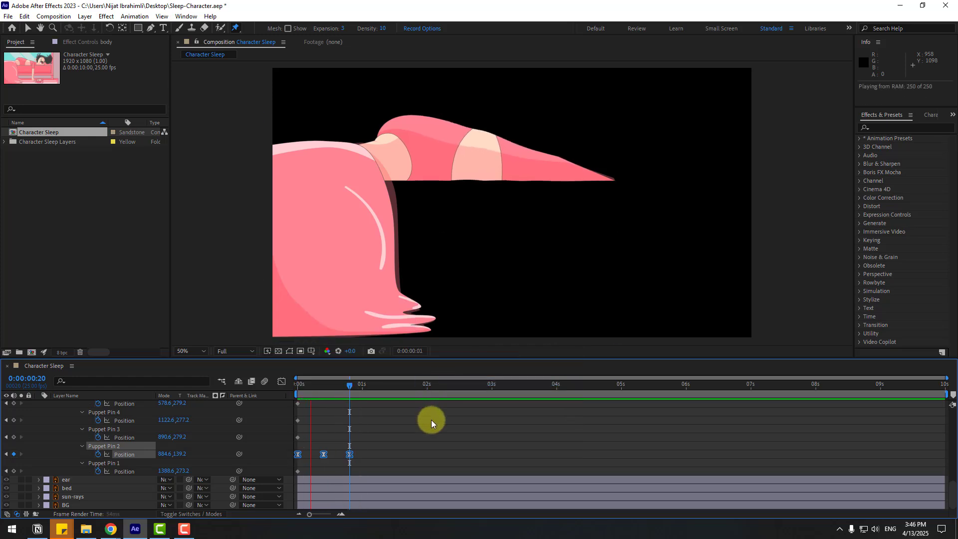
pyautogui.press('space')
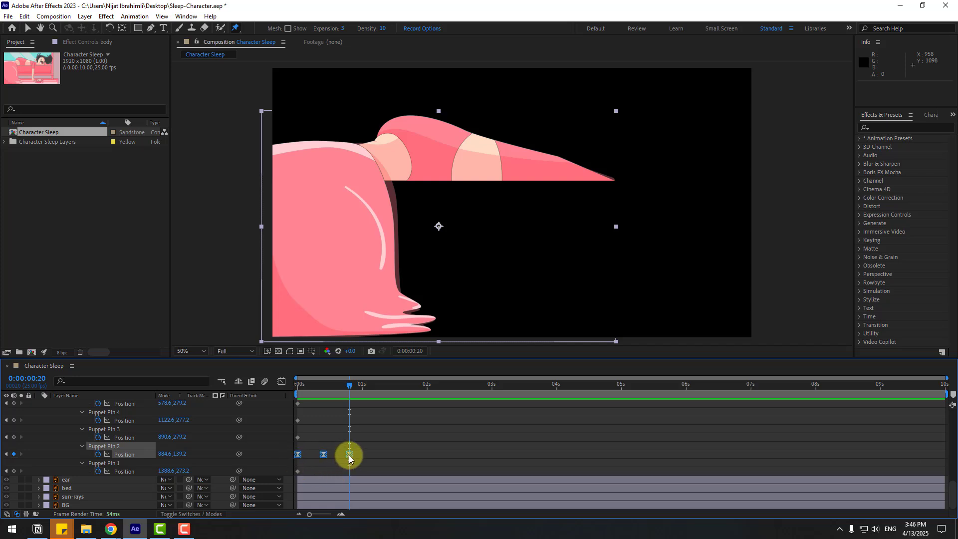
pyautogui.moveTo(349, 455); pyautogui.dragTo(391, 453)
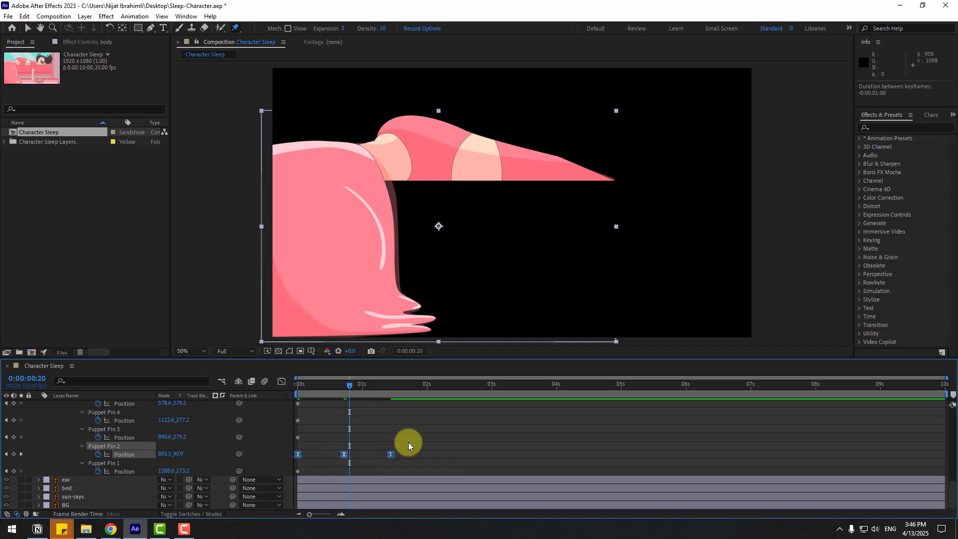
pyautogui.press('space')
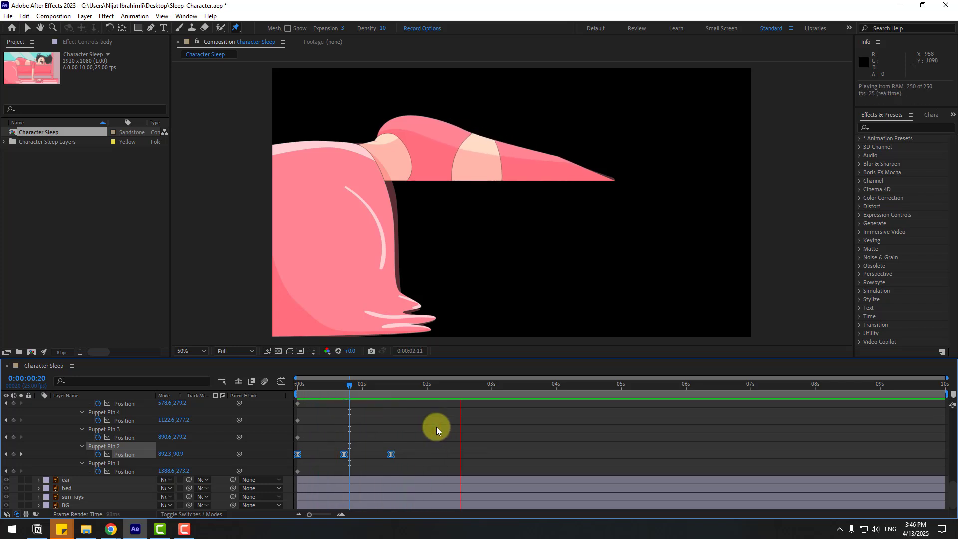
pyautogui.press('space')
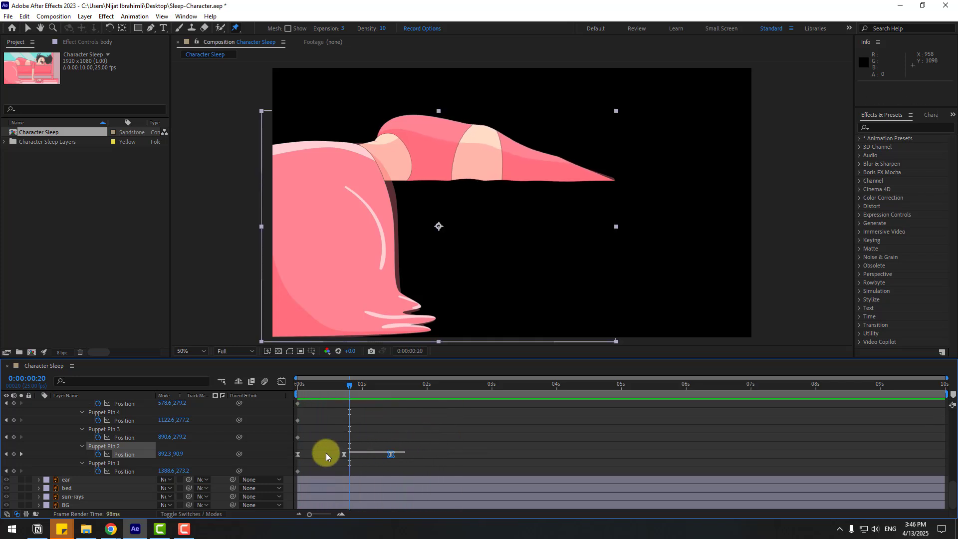
# Paste the Puppet Pin 2 breathing cycle at 2:24 and 6:05, then preview
pyautogui.moveTo(325, 453); pyautogui.dragTo(288, 456)
pyautogui.moveTo(414, 387); pyautogui.dragTo(489, 394)
pyautogui.hotkey('ctrl', 'v')
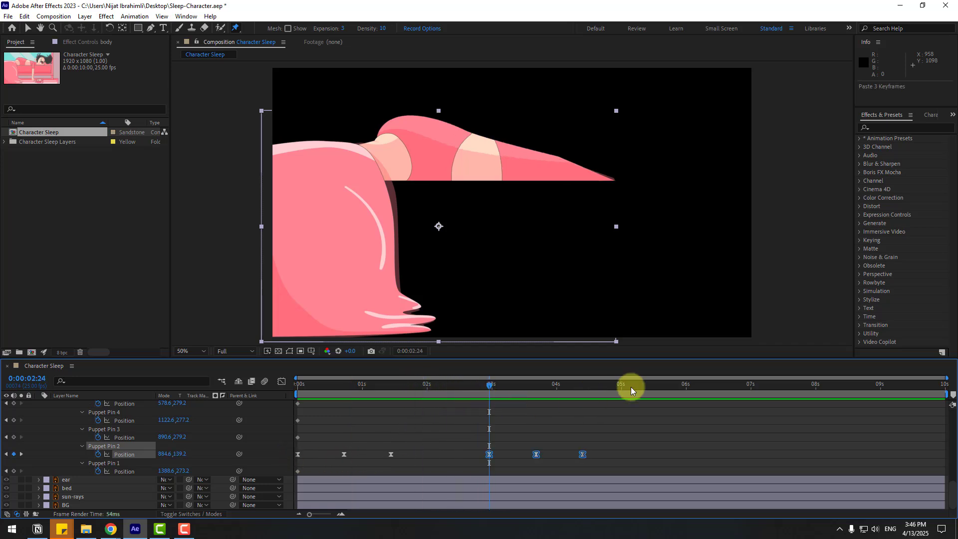
pyautogui.moveTo(688, 388); pyautogui.dragTo(699, 387)
pyautogui.hotkey('ctrl', 'v')
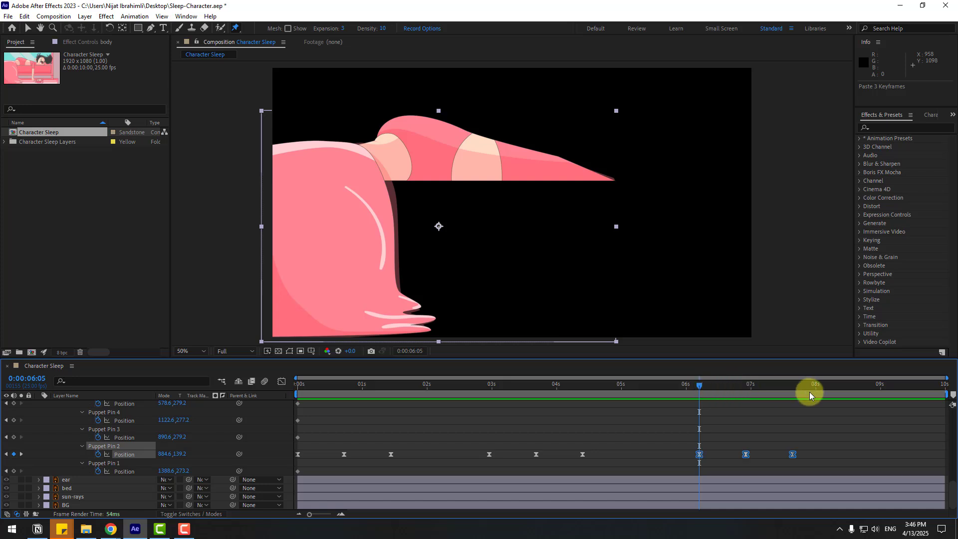
pyautogui.press('space')
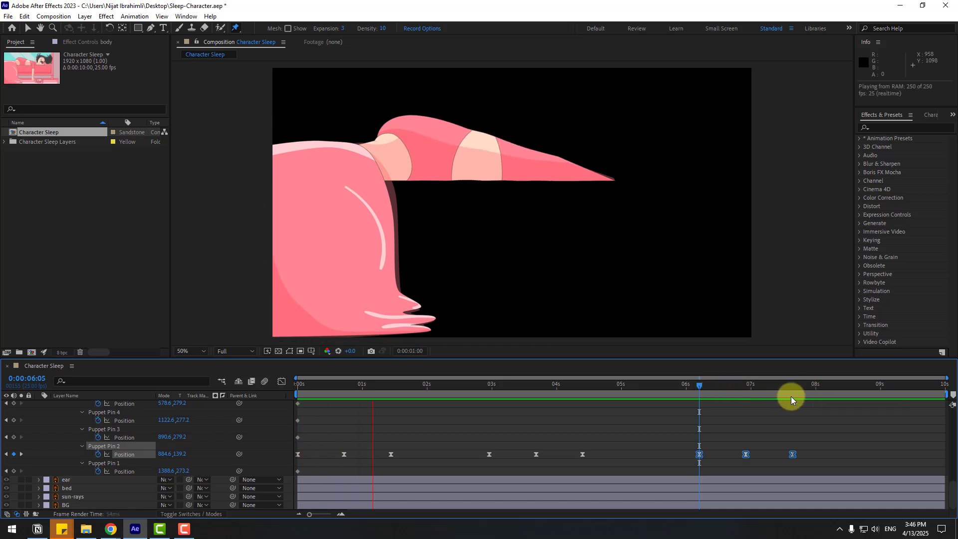
pyautogui.press('space')
# Shift the pasted cycles earlier, then add cycles at 6:10 and 8:14 and preview the loop
pyautogui.moveTo(830, 442); pyautogui.dragTo(433, 453)
pyautogui.press('space')
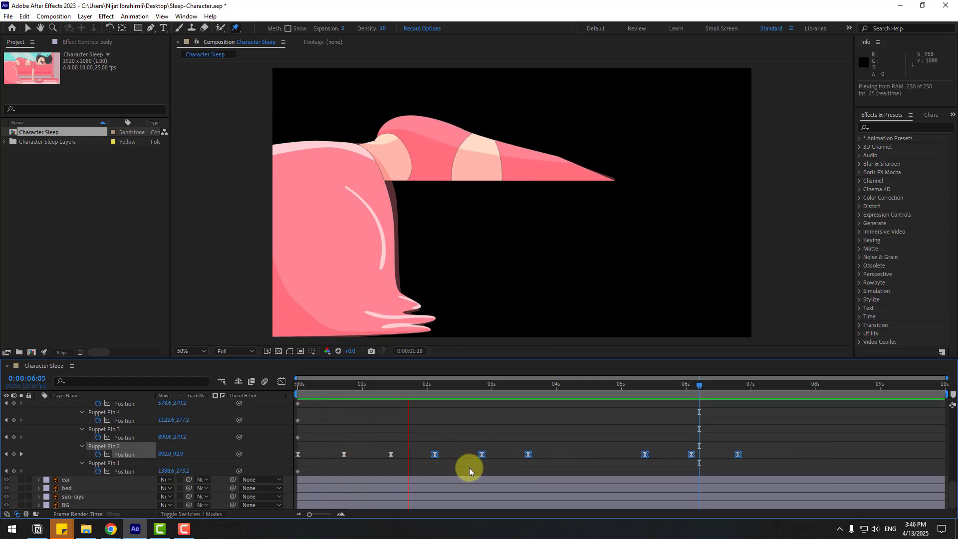
pyautogui.press('space')
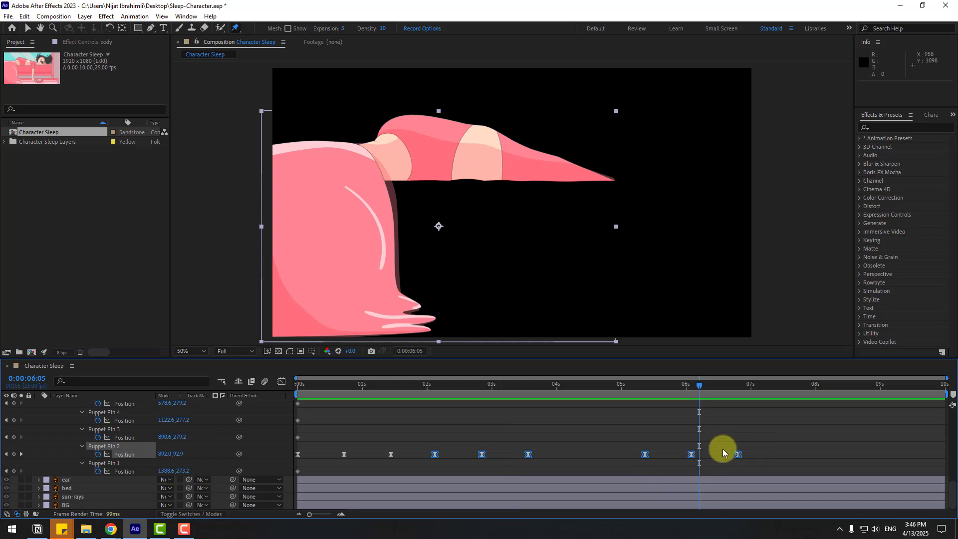
pyautogui.moveTo(758, 439); pyautogui.dragTo(575, 456)
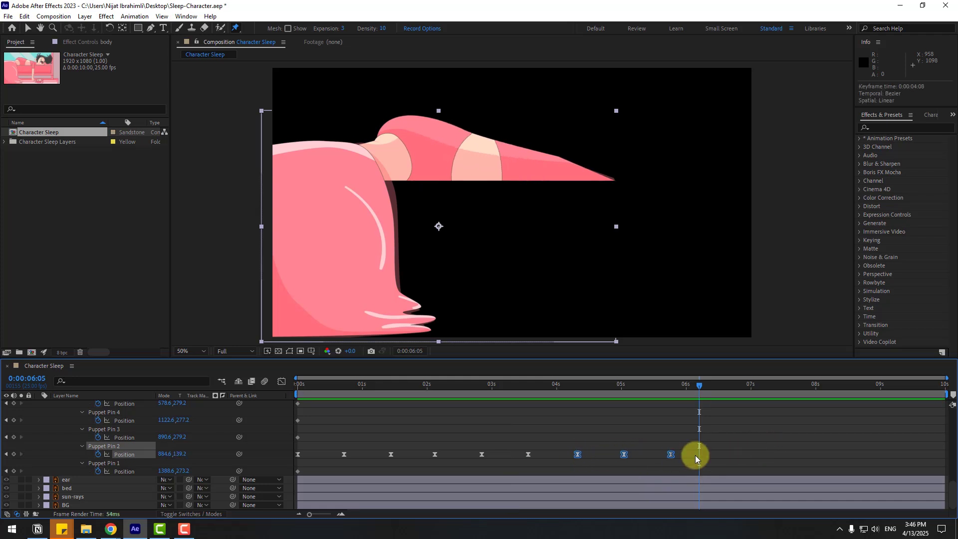
pyautogui.moveTo(704, 387); pyautogui.dragTo(712, 388)
pyautogui.hotkey('ctrl', 'v')
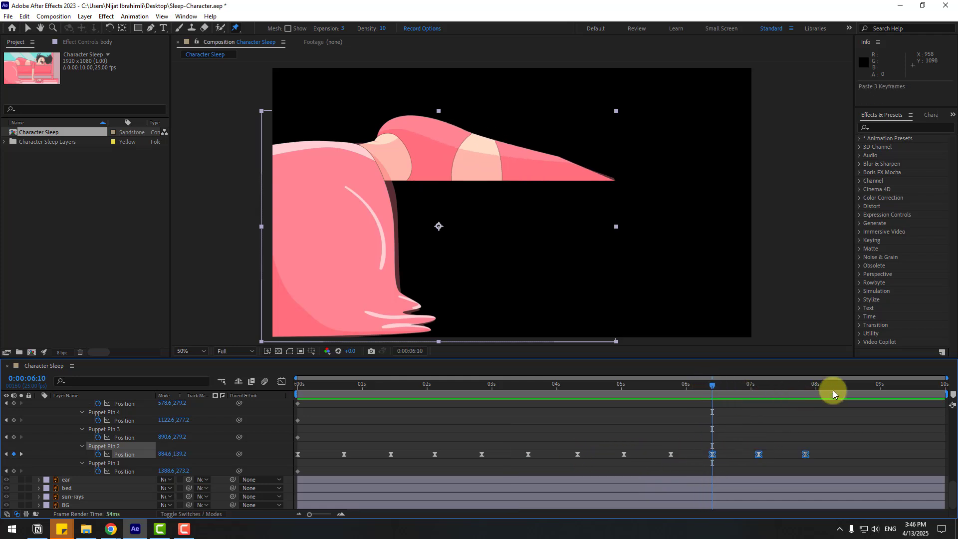
pyautogui.click(851, 385)
pyautogui.hotkey('ctrl', 'v')
pyautogui.press('space')
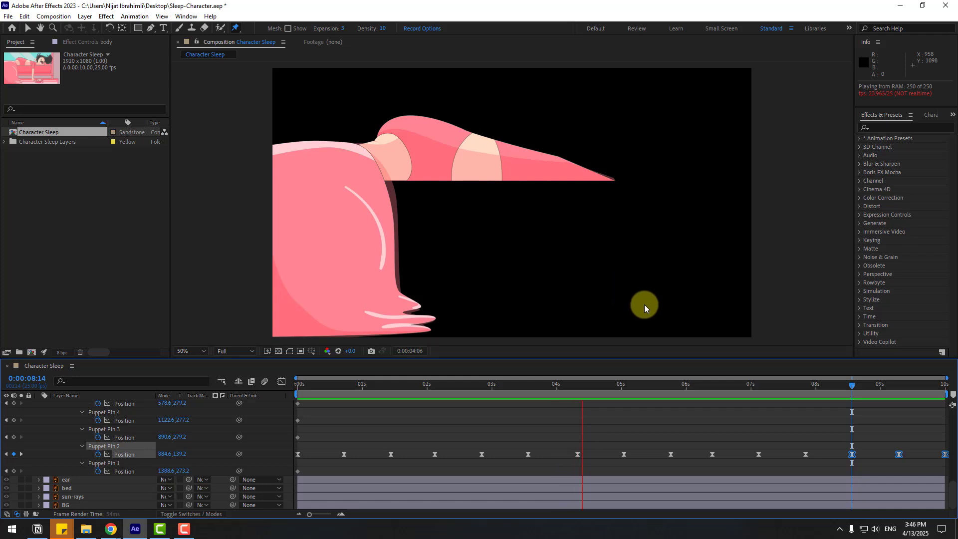
pyautogui.press('space')
pyautogui.scroll(5, 99, 466)
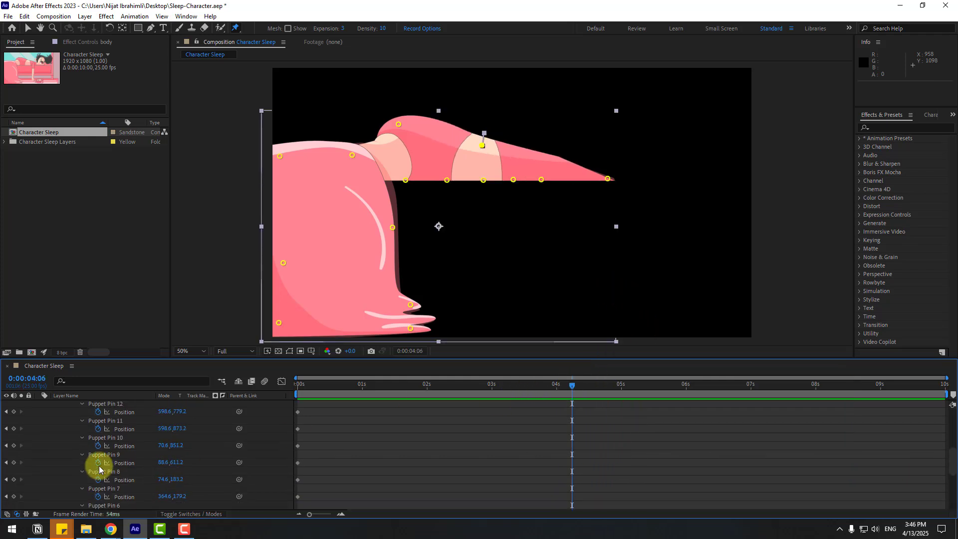
pyautogui.scroll(3, 94, 464)
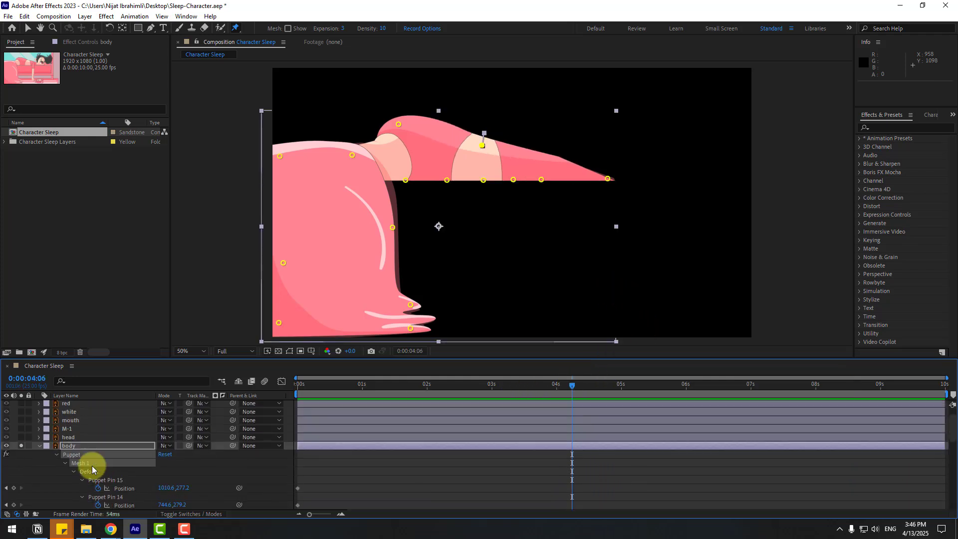
# Unsolo the body layer, preview the full scene, and collapse body's puppet properties
pyautogui.click(21, 445)
pyautogui.press('space')
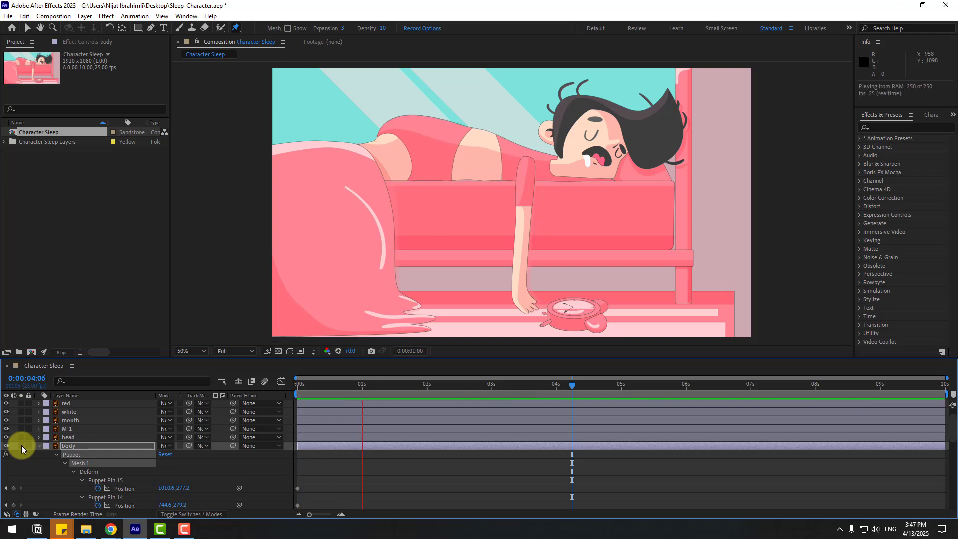
pyautogui.press('space')
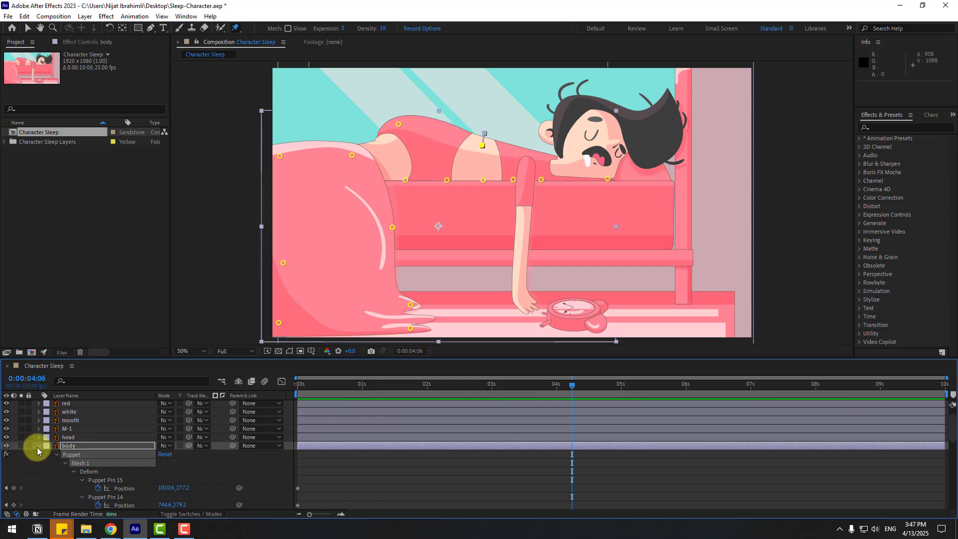
pyautogui.click(38, 446)
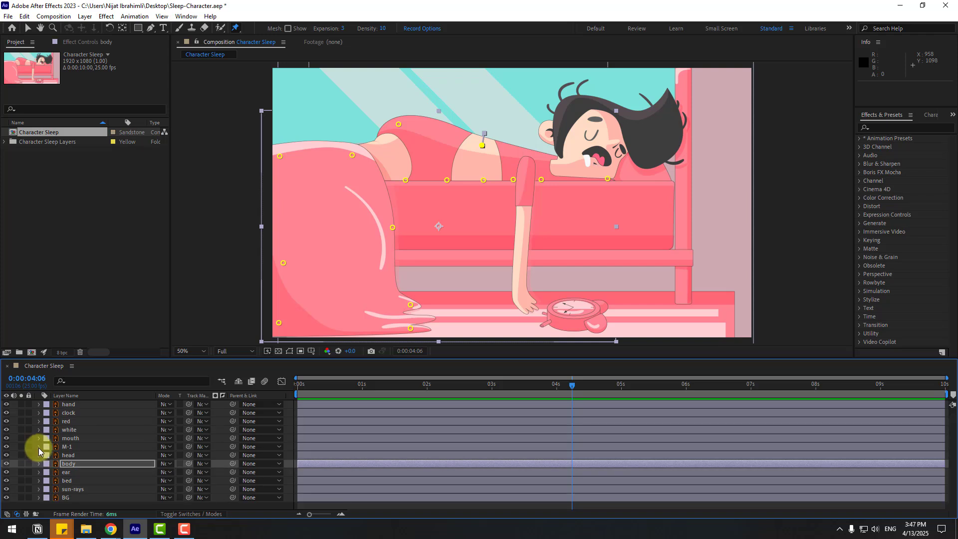
pyautogui.click(27, 28)
# Move the hand layer's anchor point up to the shoulder, rewind to 0:00 and save
pyautogui.click(71, 407)
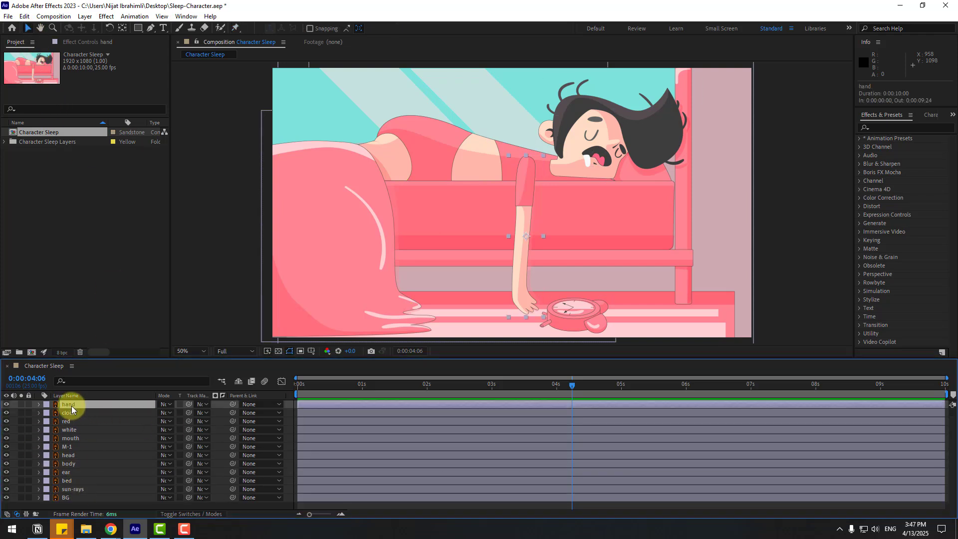
pyautogui.click(123, 28)
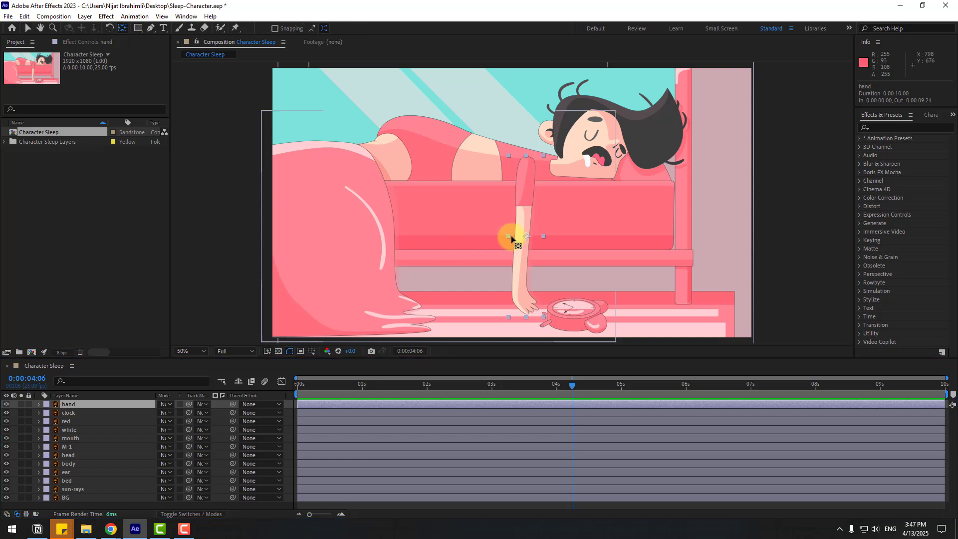
pyautogui.moveTo(526, 236); pyautogui.dragTo(526, 166)
pyautogui.click(28, 28)
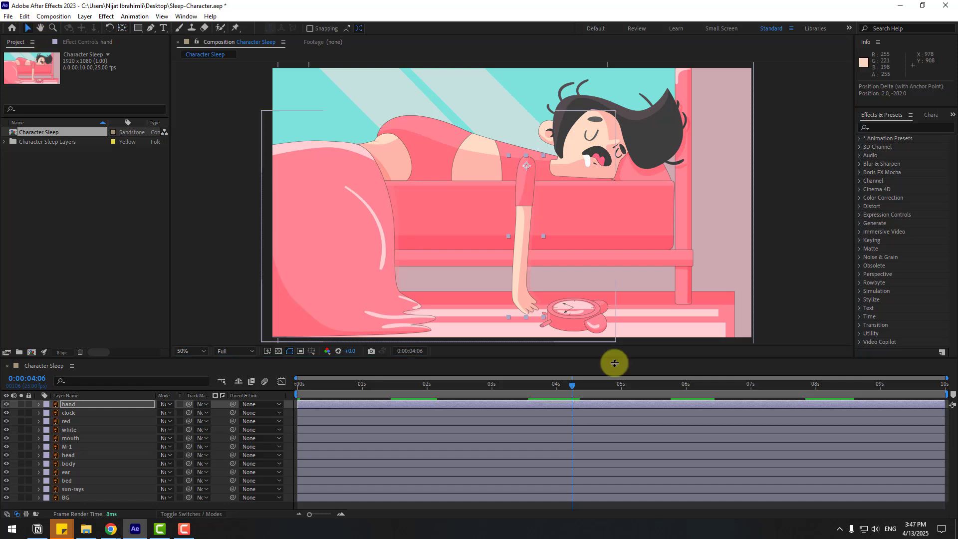
pyautogui.moveTo(573, 383); pyautogui.dragTo(297, 388)
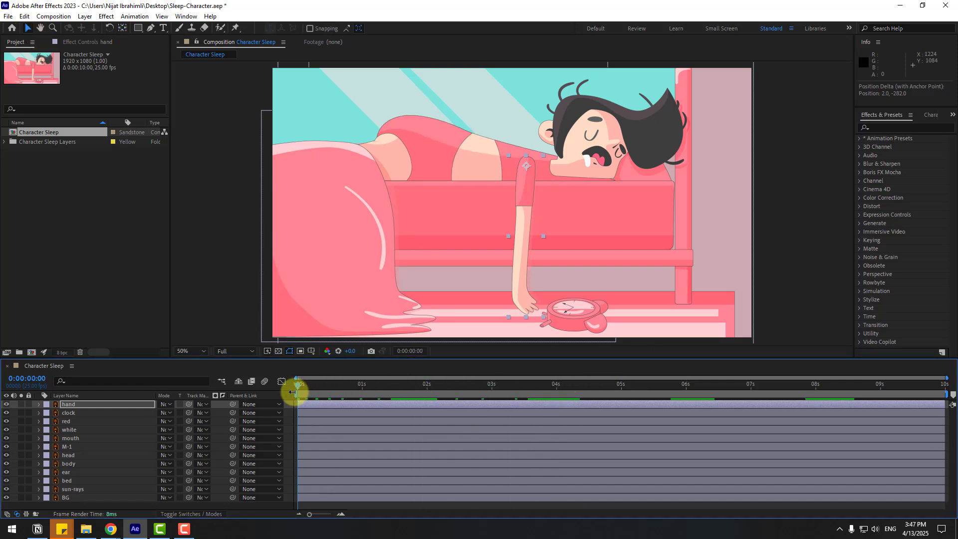
pyautogui.hotkey('ctrl', 's')
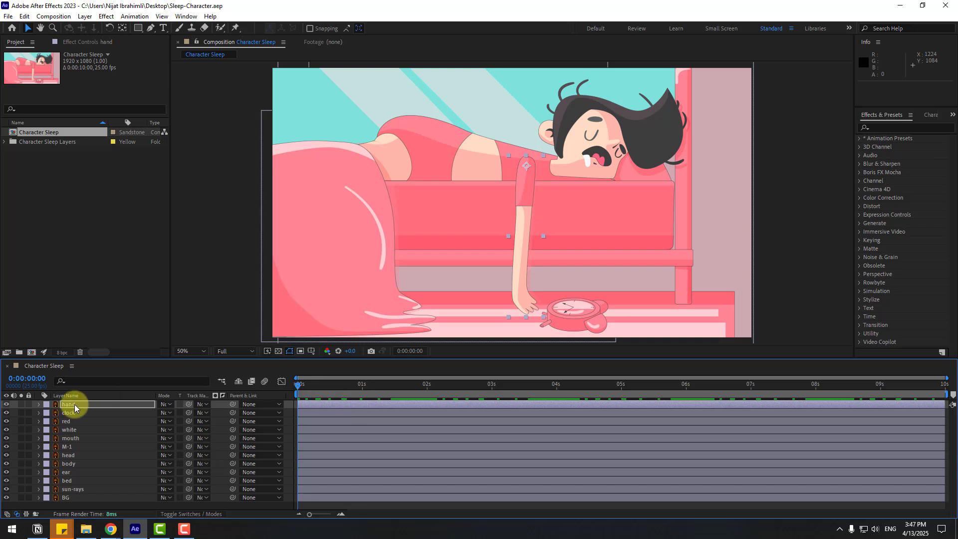
# Add a wiggle(1,6) expression to the hand's Rotation and preview the twitch
pyautogui.press('r')
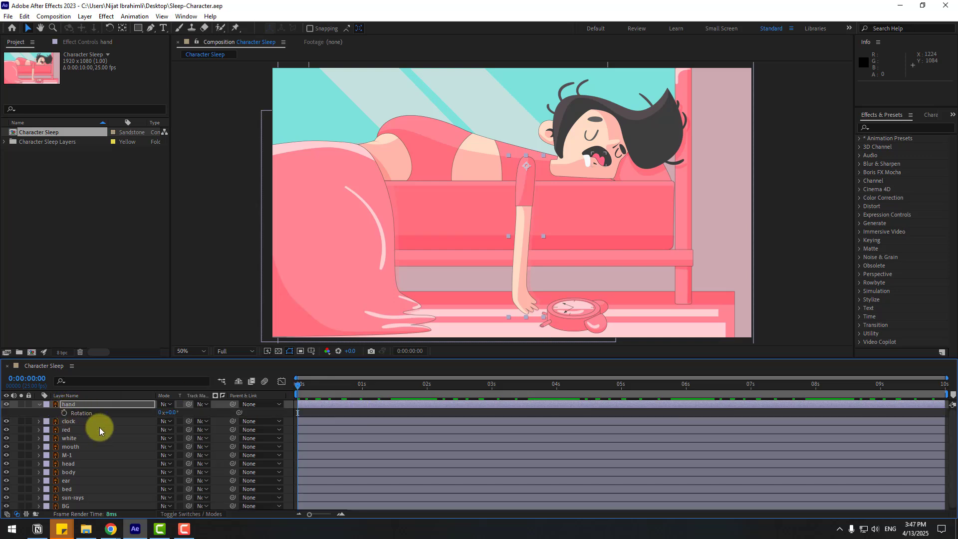
pyautogui.keyDown('alt'); pyautogui.click(63, 413); pyautogui.keyUp('alt')
pyautogui.write('wiggle()')
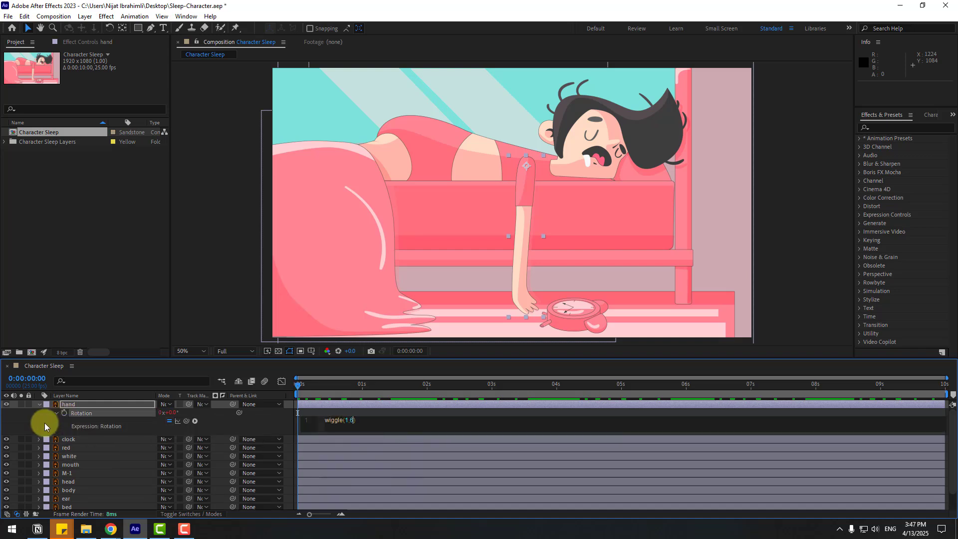
pyautogui.click(317, 417)
pyautogui.click(20, 421)
pyautogui.press('space')
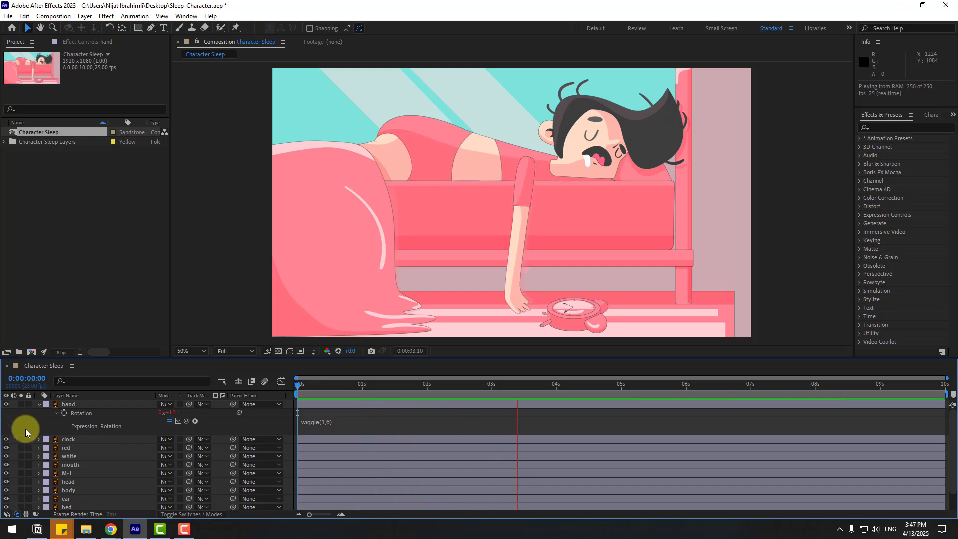
pyautogui.press('space')
# Parent the red, white, mouth and M-1 layers to the head layer
pyautogui.click(70, 438)
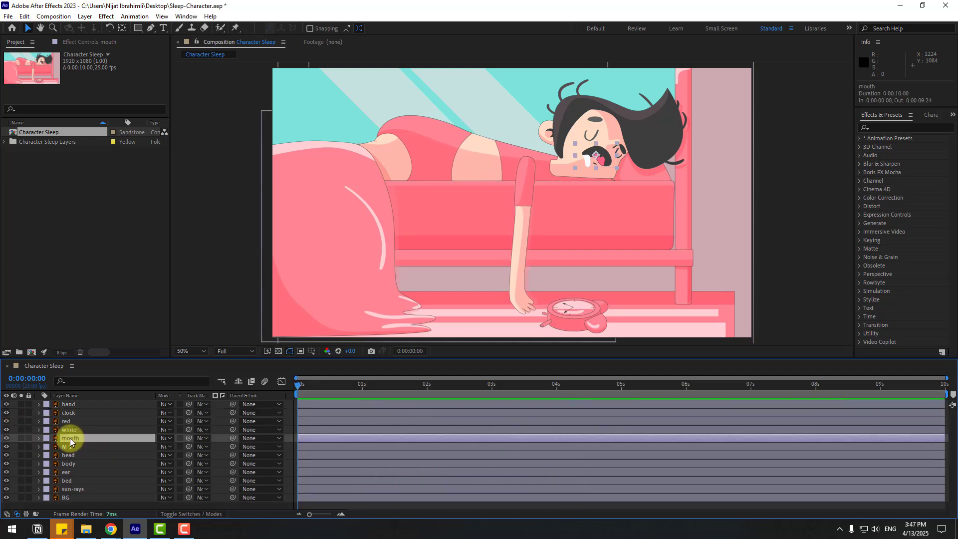
pyautogui.keyDown('ctrl'); pyautogui.click(70, 448); pyautogui.keyUp('ctrl')
pyautogui.keyDown('ctrl'); pyautogui.click(68, 431); pyautogui.keyUp('ctrl')
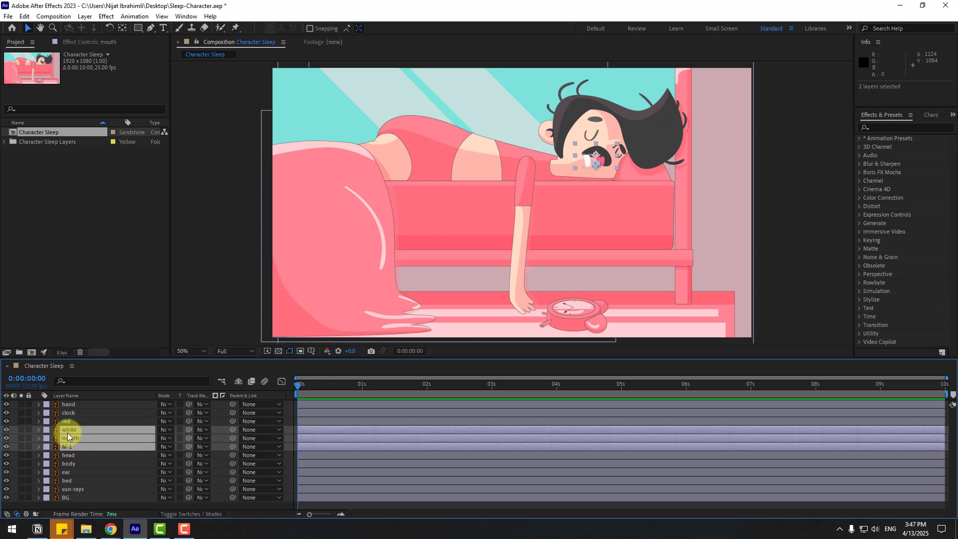
pyautogui.keyDown('ctrl'); pyautogui.click(67, 422); pyautogui.keyUp('ctrl')
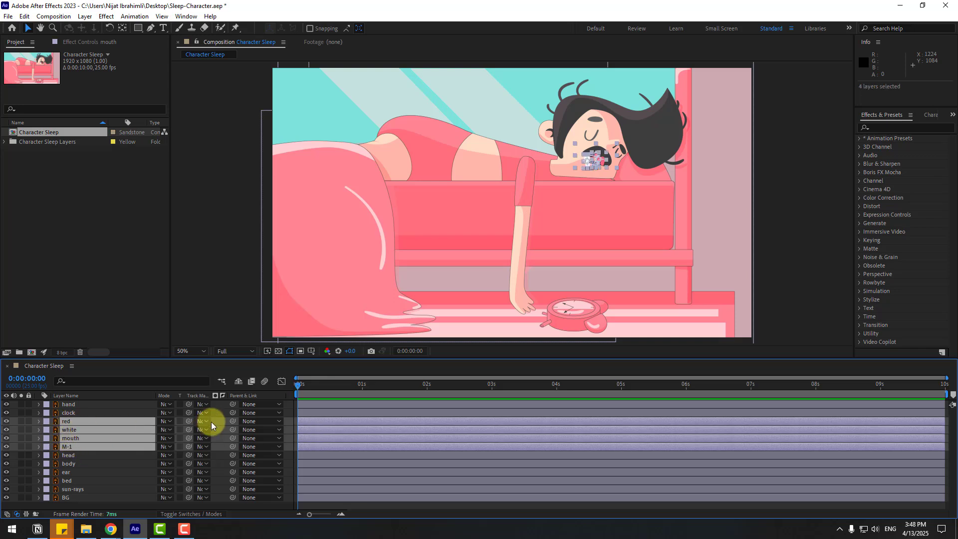
pyautogui.moveTo(230, 421); pyautogui.dragTo(70, 456)
# Move the head layer's anchor point down to the neck
pyautogui.click(70, 456)
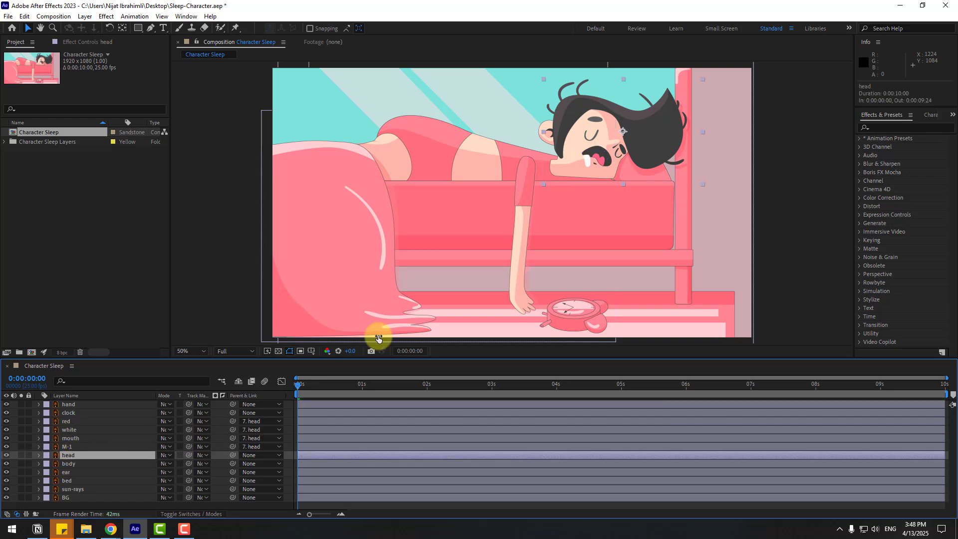
pyautogui.click(122, 28)
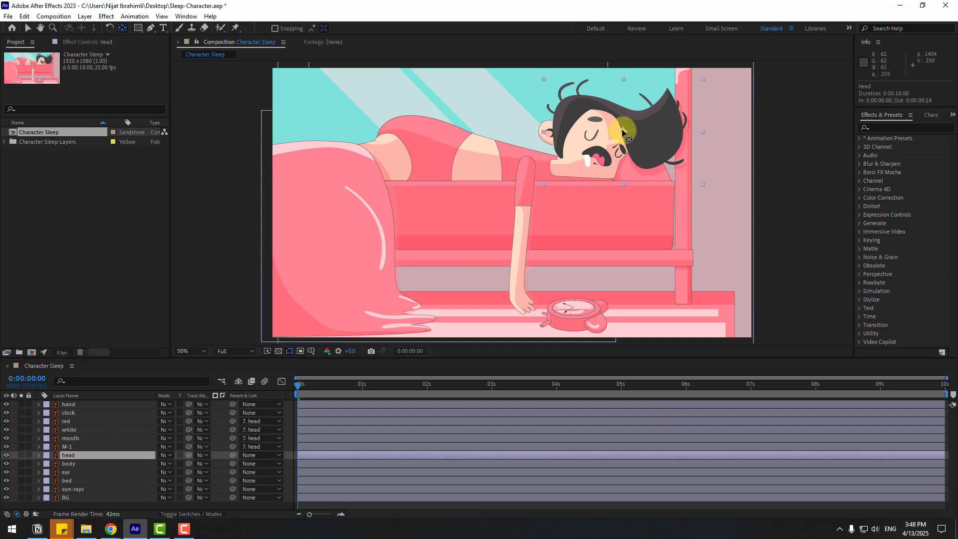
pyautogui.moveTo(606, 139); pyautogui.dragTo(557, 170)
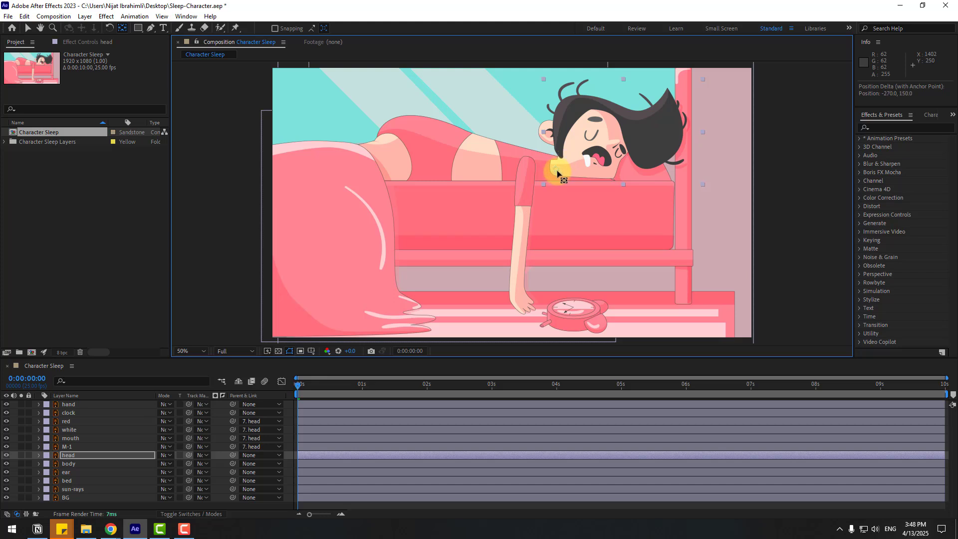
pyautogui.click(30, 30)
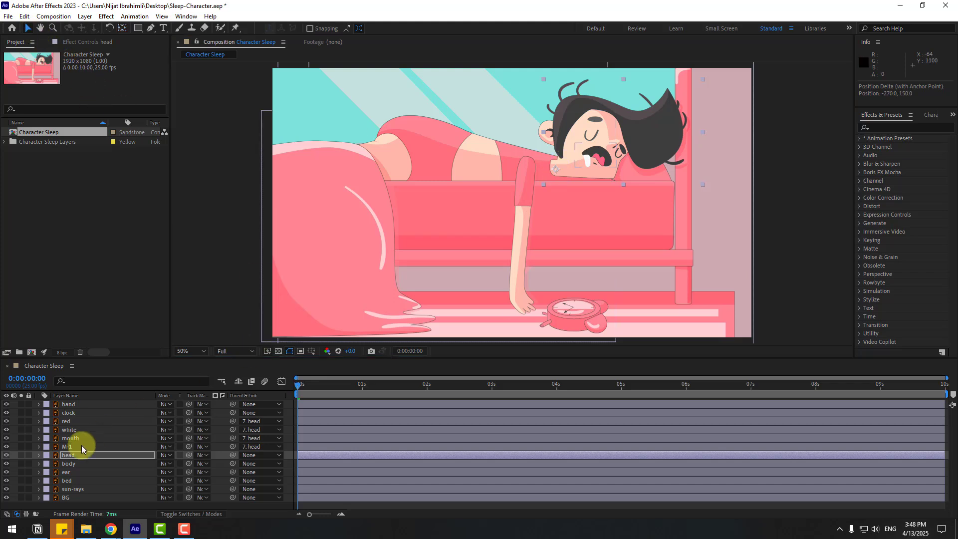
# Check the body layer's animated puppet pin keyframes
pyautogui.click(74, 468)
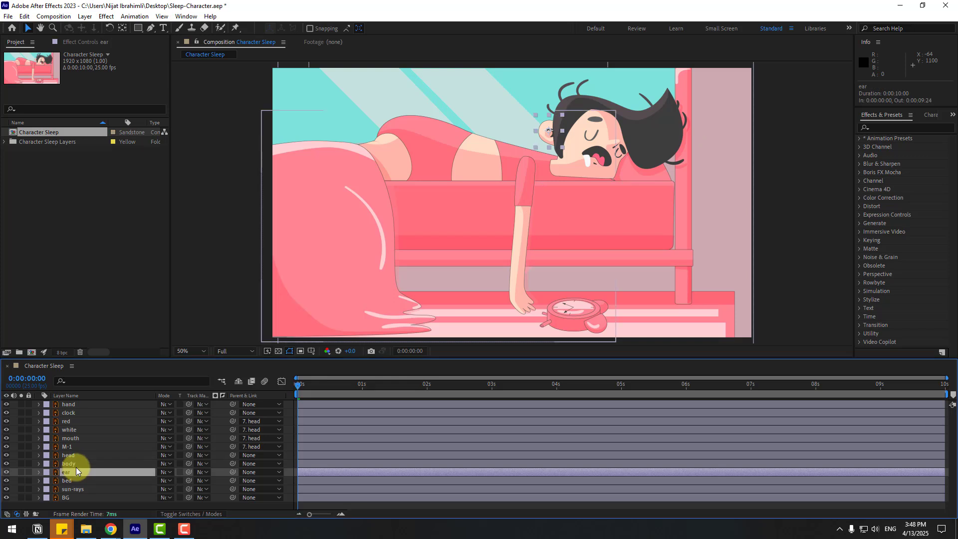
pyautogui.click(78, 463)
pyautogui.press('u')
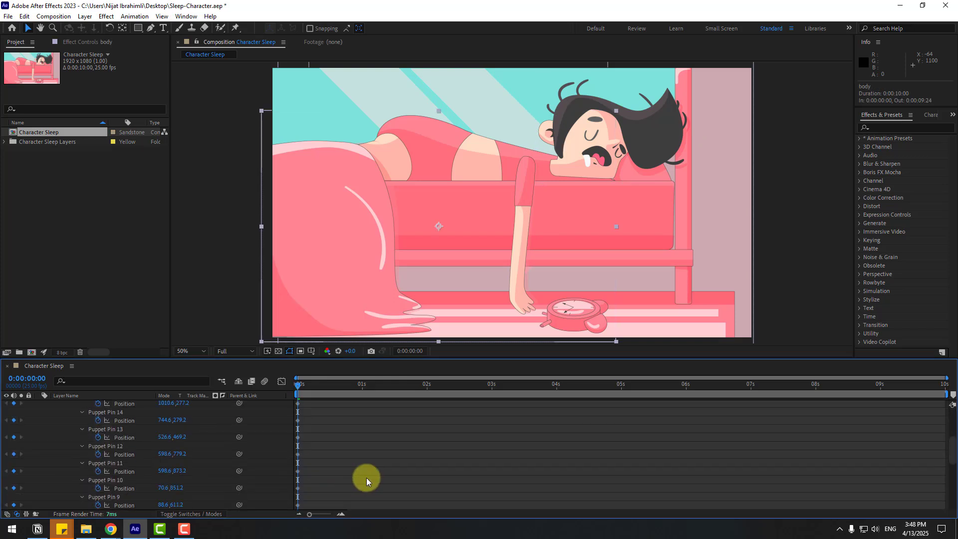
pyautogui.scroll(-5, 366, 478)
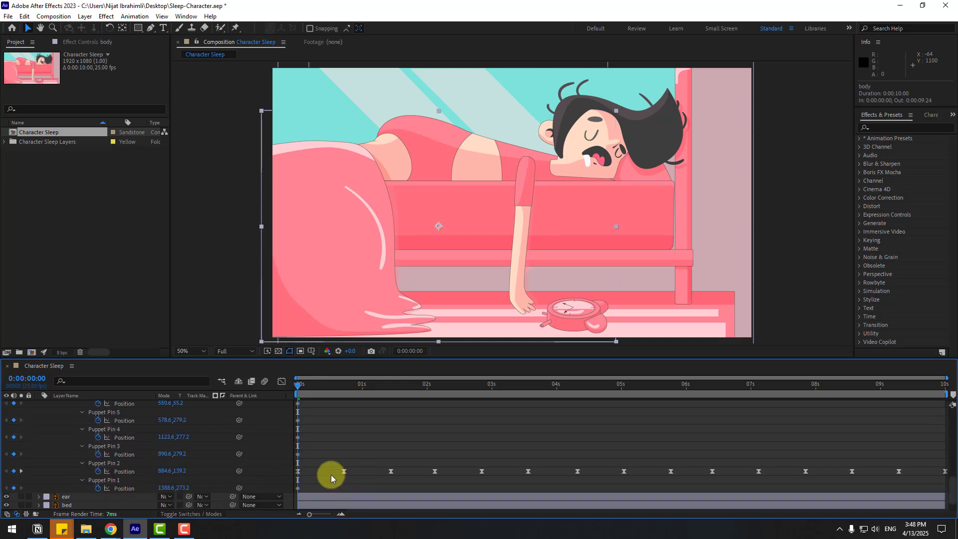
pyautogui.scroll(5, 324, 472)
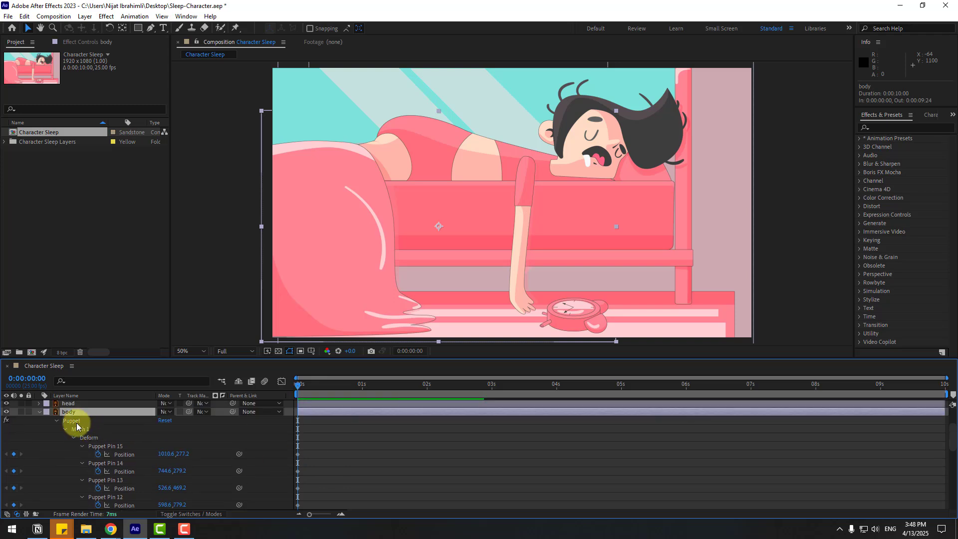
# Keyframe the head's Rotation at 0:00 and tilt the head at 0:18
pyautogui.click(65, 403)
pyautogui.scroll(3, 114, 463)
pyautogui.press('r')
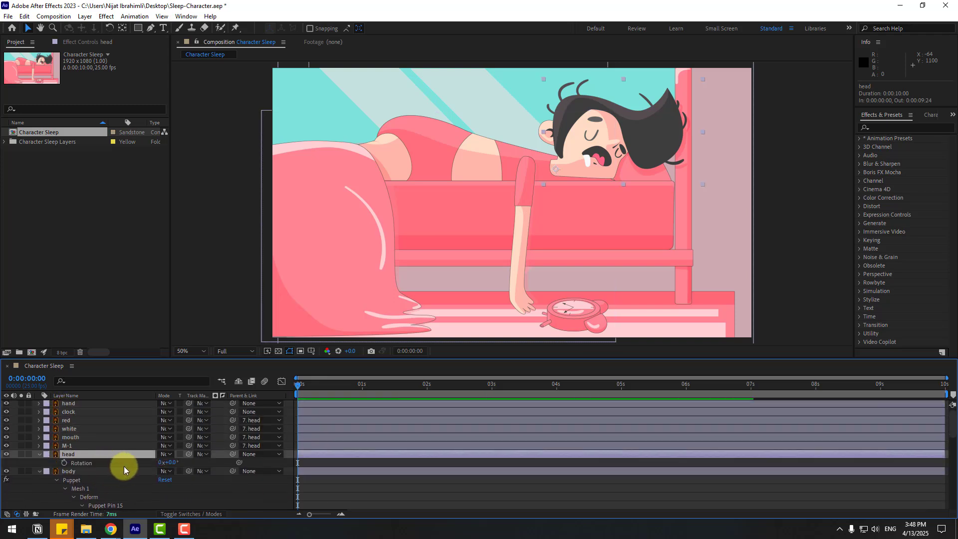
pyautogui.click(64, 463)
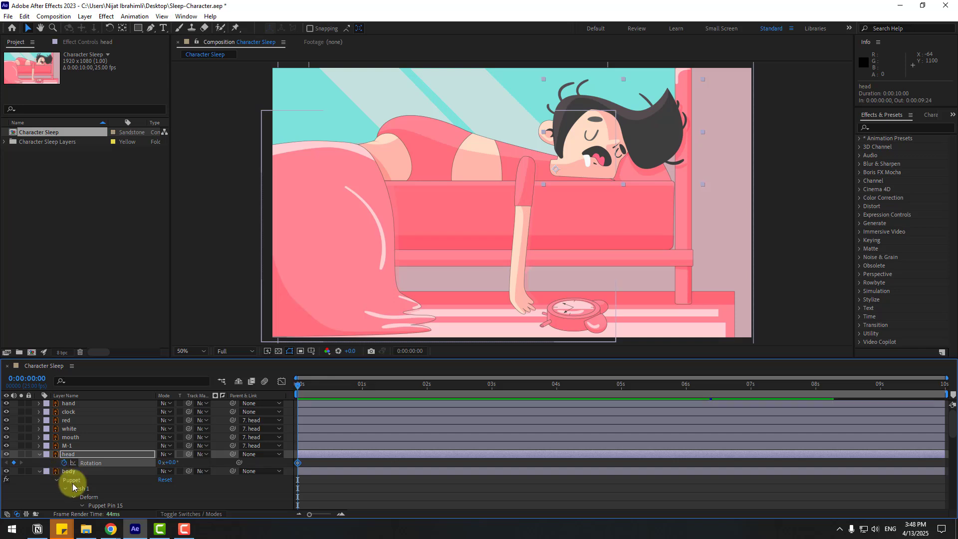
pyautogui.scroll(-10, 346, 470)
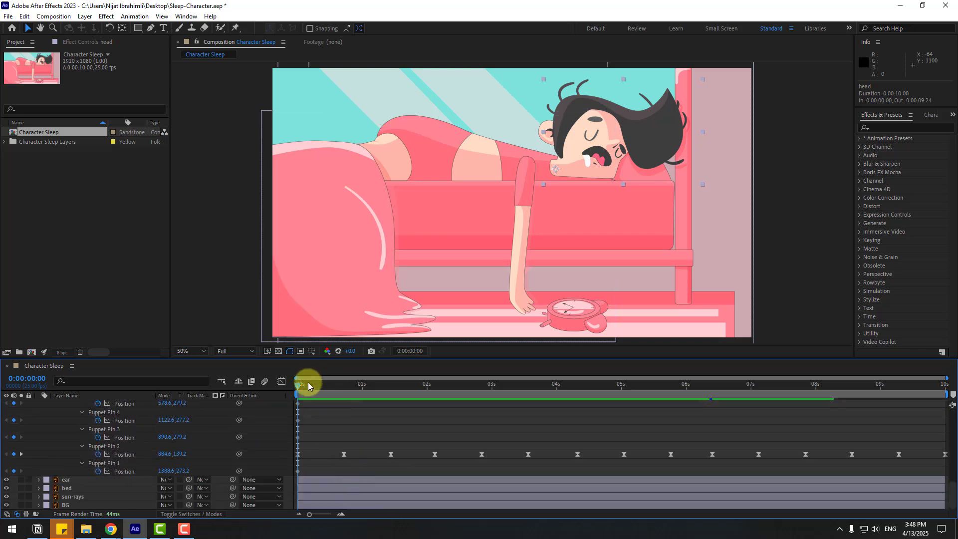
pyautogui.moveTo(308, 382); pyautogui.dragTo(344, 390)
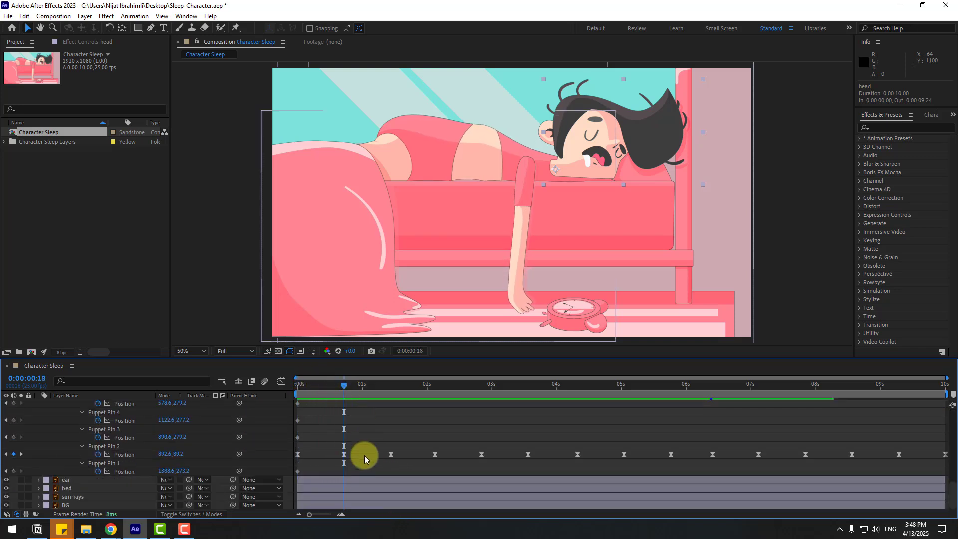
pyautogui.scroll(10, 364, 456)
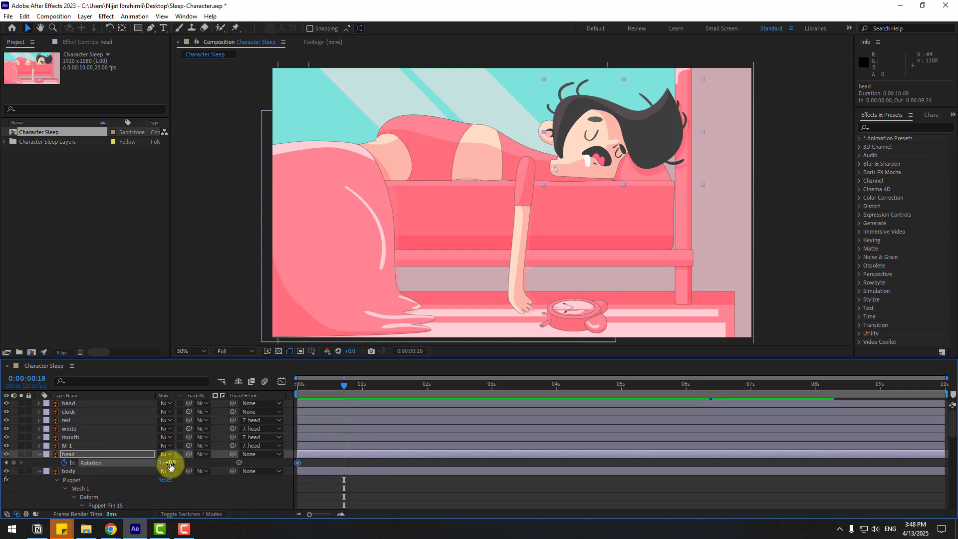
pyautogui.moveTo(169, 463); pyautogui.dragTo(167, 462)
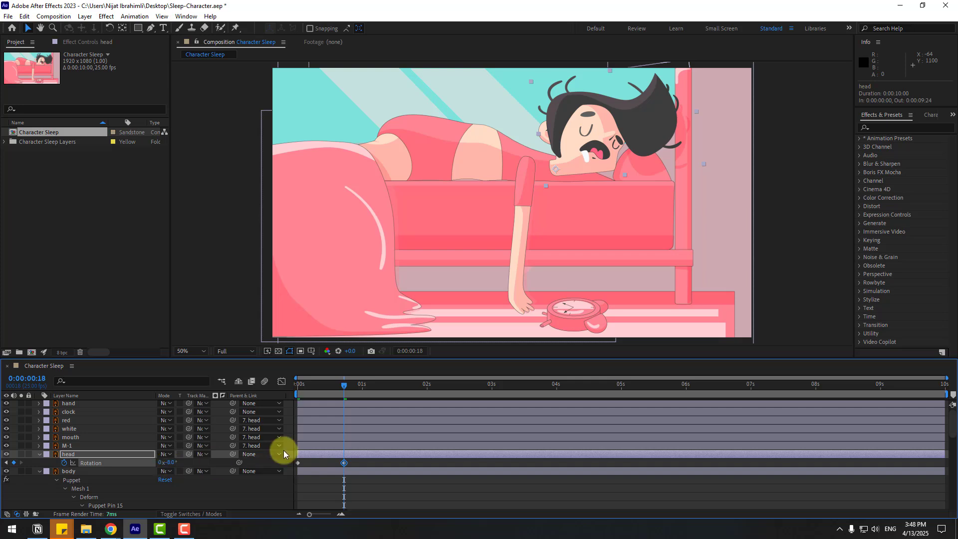
# Copy the 0:00 Rotation keyframe to 1:11, Easy Ease all three, and preview the nod
pyautogui.scroll(-6, 348, 450)
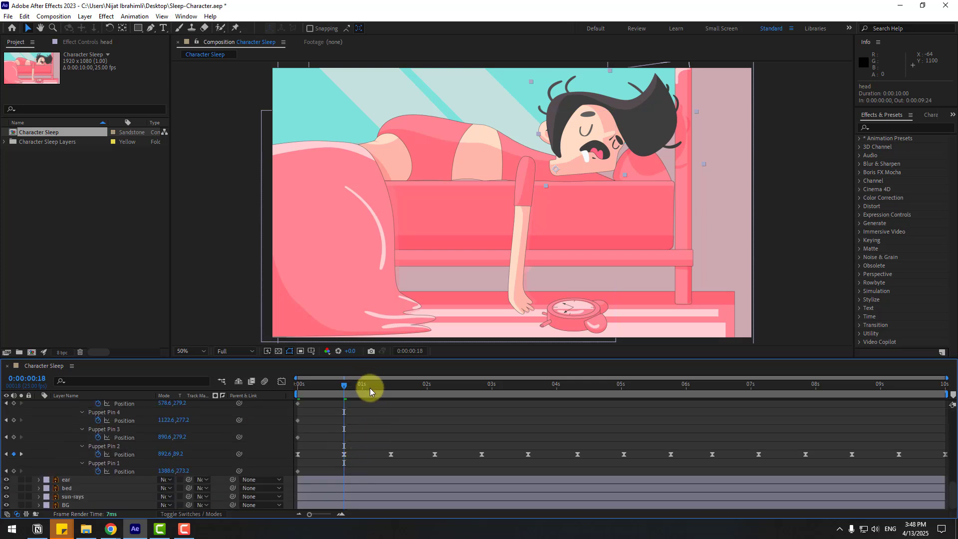
pyautogui.moveTo(369, 387); pyautogui.dragTo(390, 390)
pyautogui.scroll(6, 394, 443)
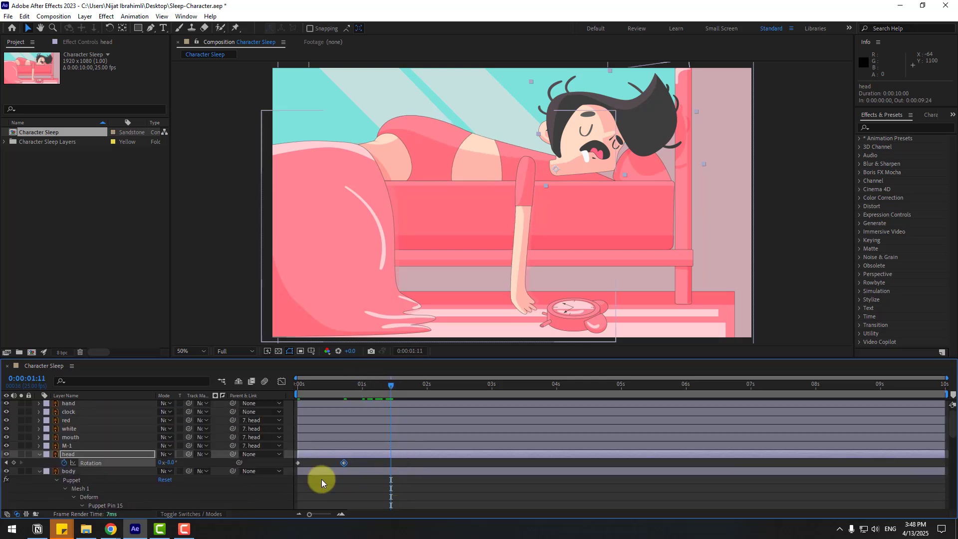
pyautogui.moveTo(310, 461); pyautogui.dragTo(286, 476)
pyautogui.hotkey('ctrl', 'c')
pyautogui.hotkey('ctrl', 'v')
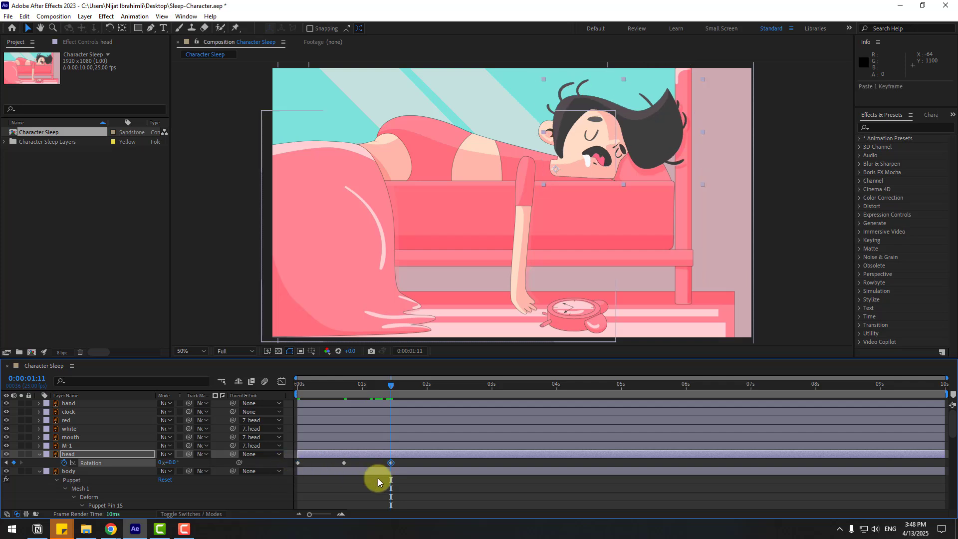
pyautogui.moveTo(394, 466); pyautogui.dragTo(298, 466)
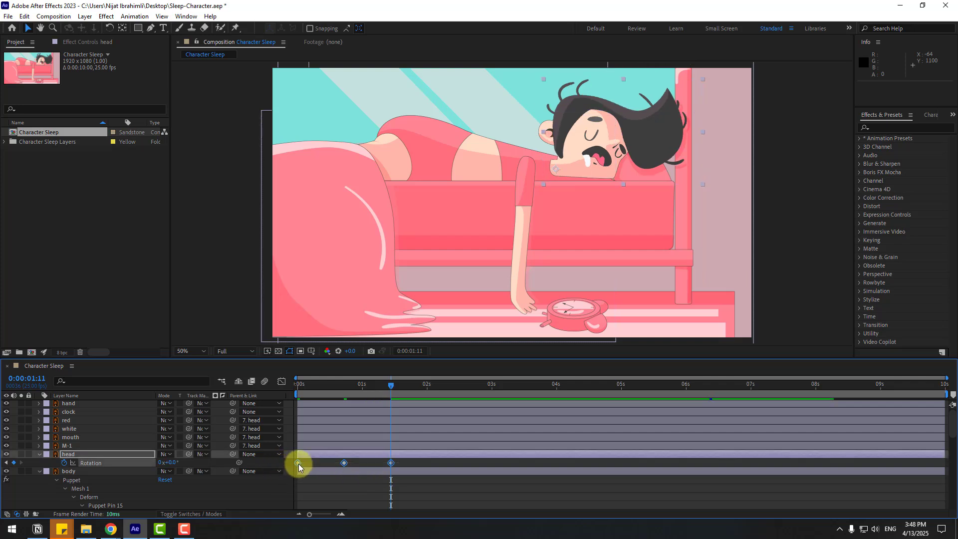
pyautogui.rightClick(298, 464)
pyautogui.moveTo(310, 455)
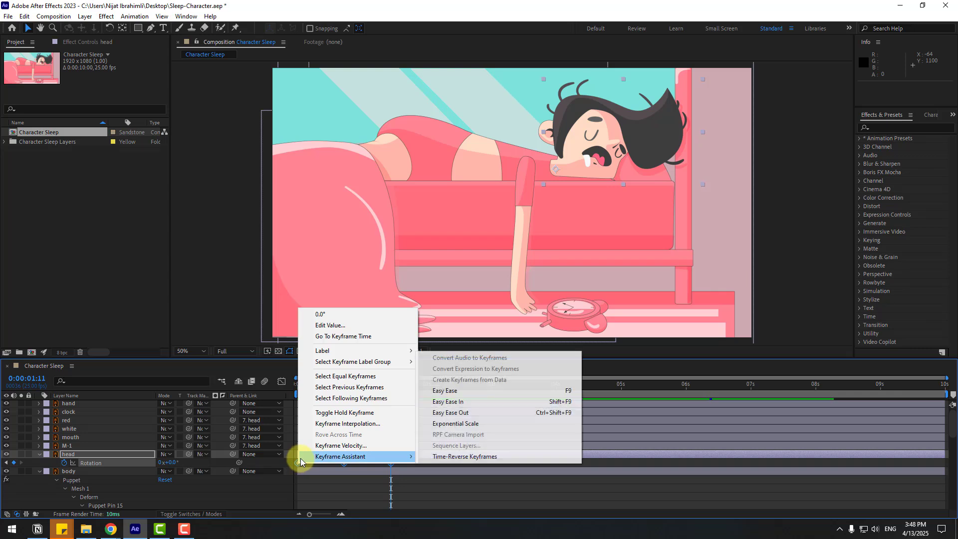
pyautogui.click(465, 390)
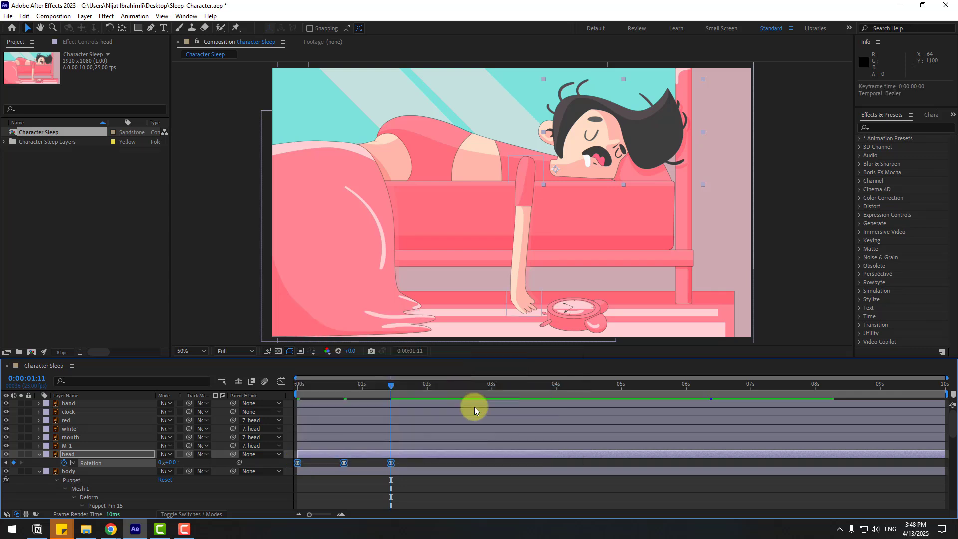
pyautogui.press('space')
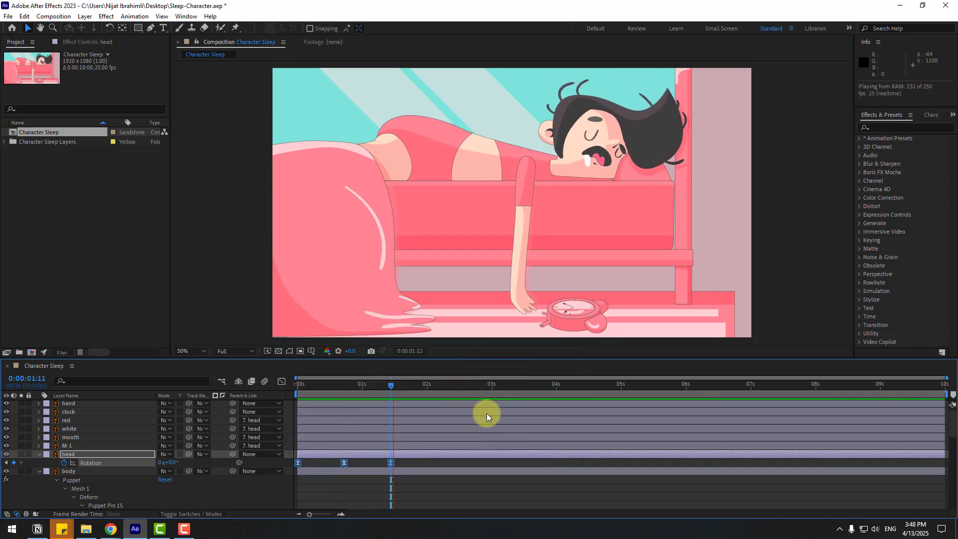
# Sharpen the head Rotation speed curve's peak in the Graph Editor, previewing the result
pyautogui.press('space')
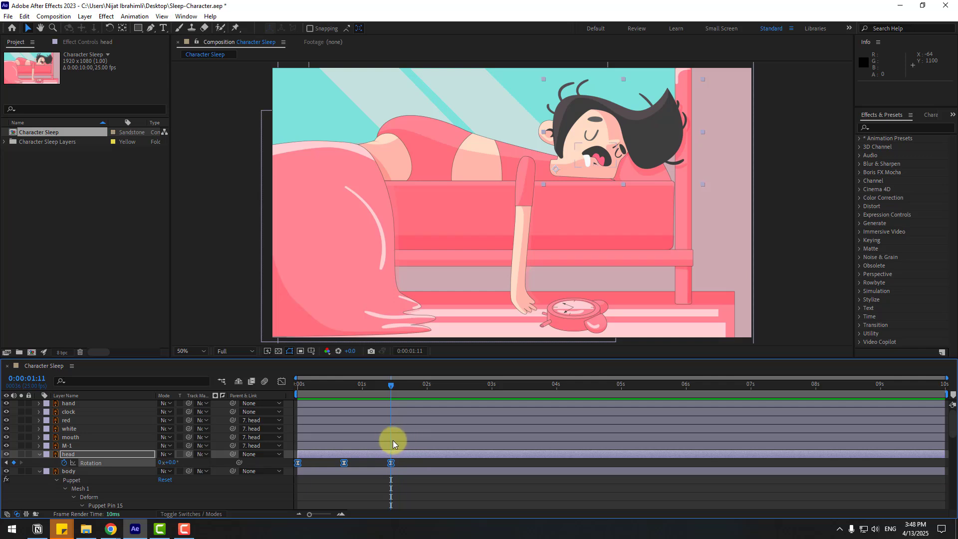
pyautogui.click(280, 382)
pyautogui.moveTo(352, 454)
pyautogui.mouseDown()
pyautogui.moveTo(362, 458)
pyautogui.moveTo(348, 445)
pyautogui.moveTo(366, 447)
pyautogui.mouseUp()
pyautogui.press('space')
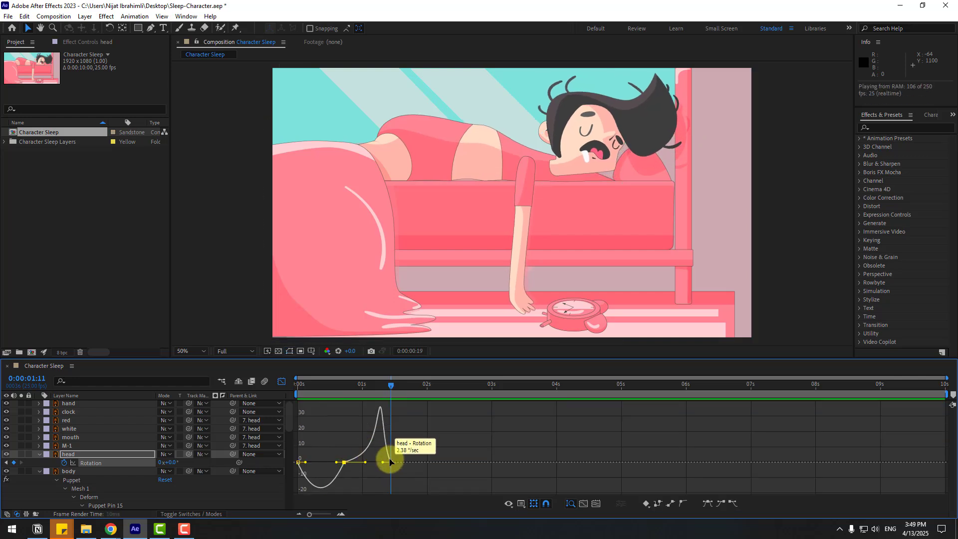
pyautogui.press('space')
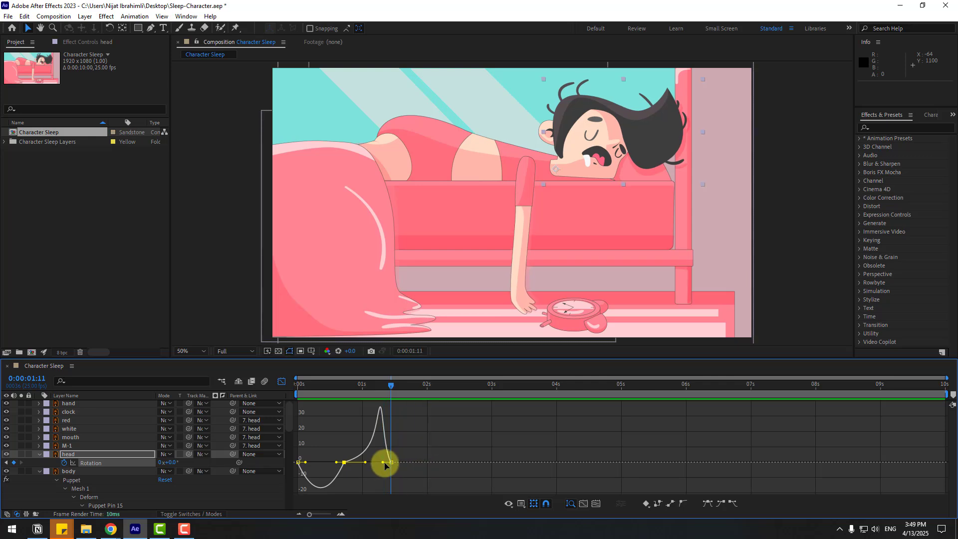
pyautogui.moveTo(384, 462); pyautogui.dragTo(390, 464)
pyautogui.press('space')
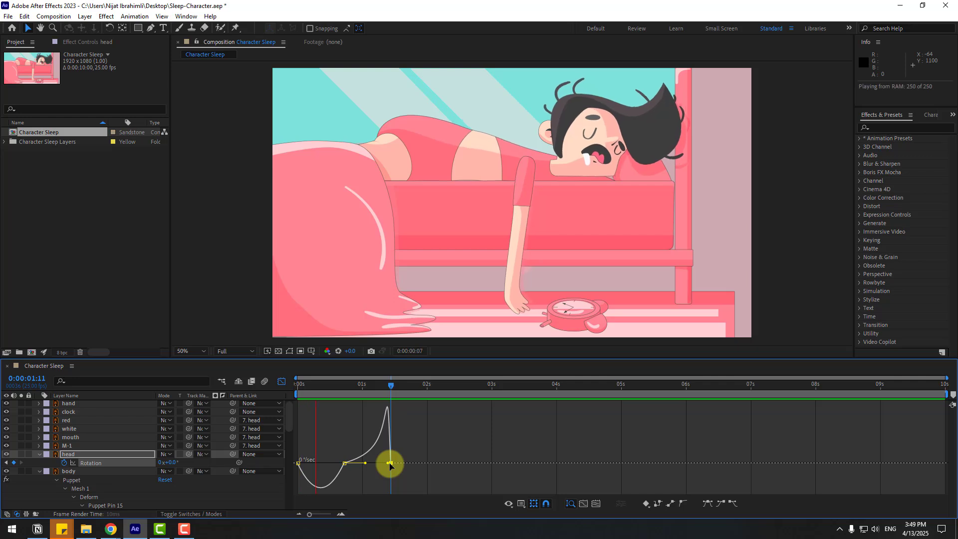
pyautogui.press('space')
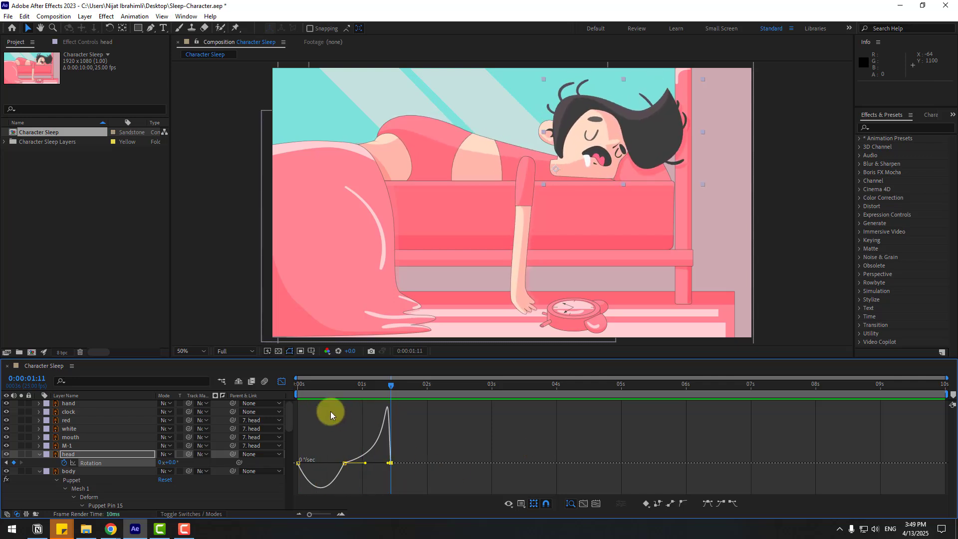
# Leave the Graph Editor, collapse body and head properties, and parent the ear to head
pyautogui.click(283, 382)
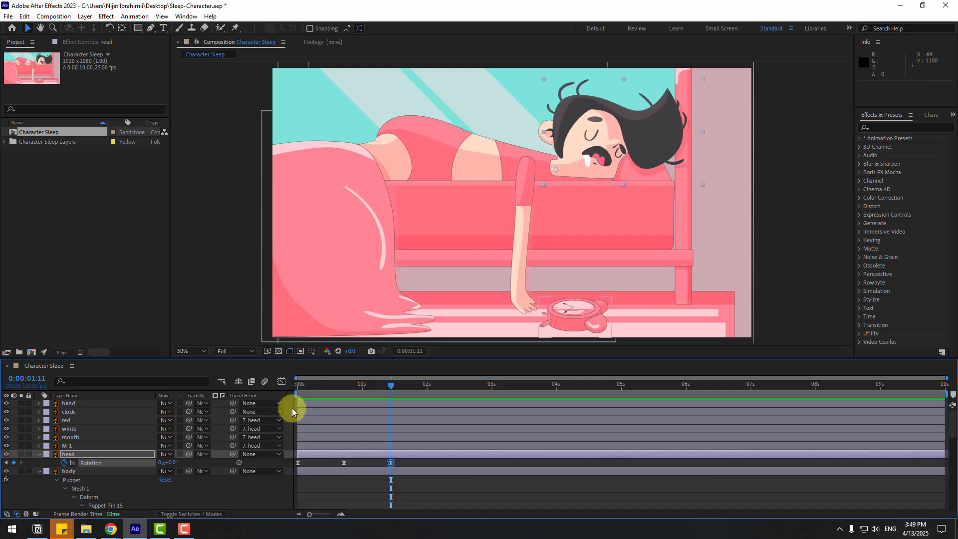
pyautogui.click(39, 472)
pyautogui.click(39, 455)
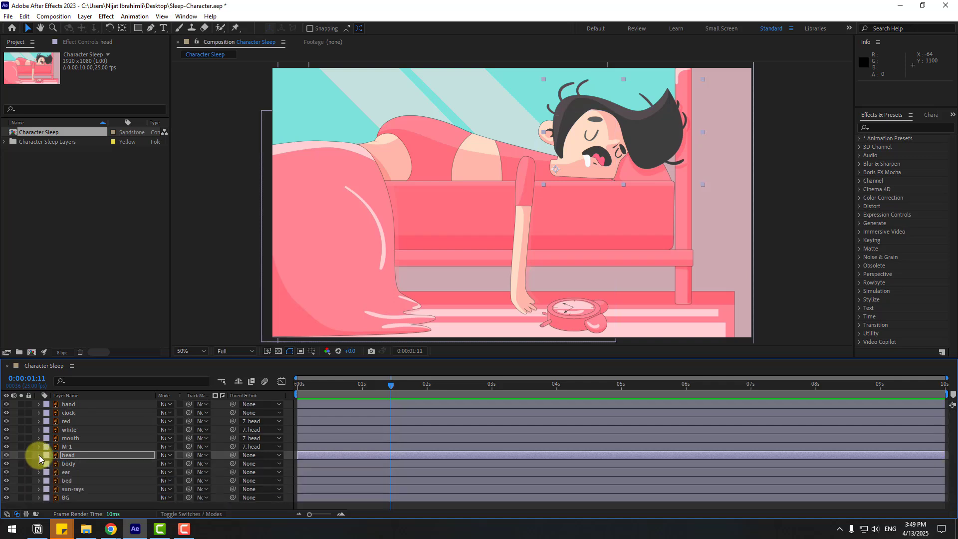
pyautogui.click(70, 472)
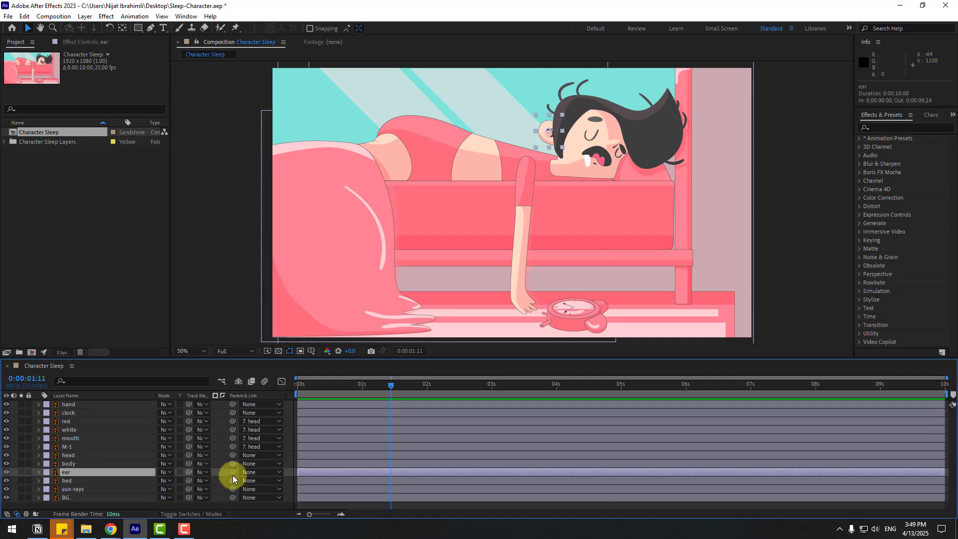
pyautogui.moveTo(232, 472); pyautogui.dragTo(68, 455)
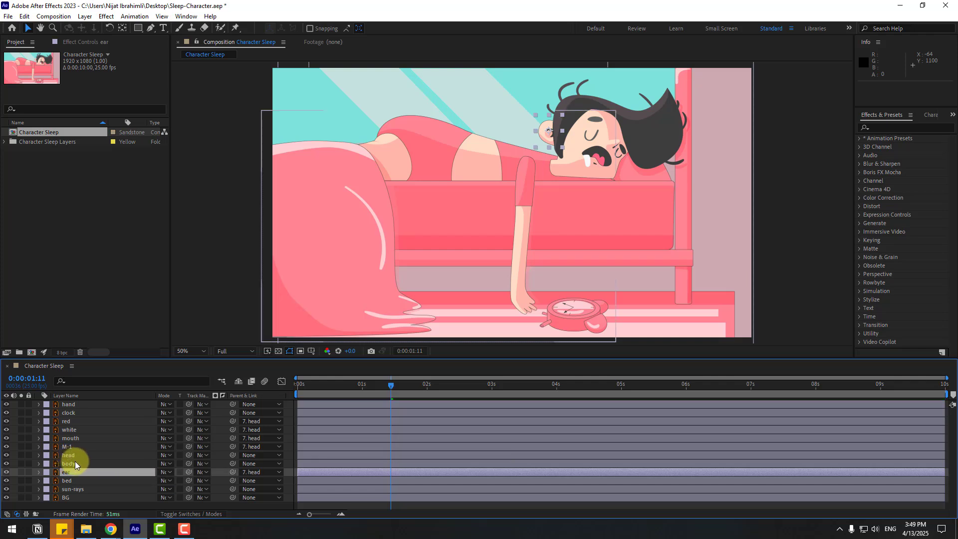
# Paste the head's three Rotation keyframes further along the timeline, out to about 9.5 seconds
pyautogui.click(69, 455)
pyautogui.press('u')
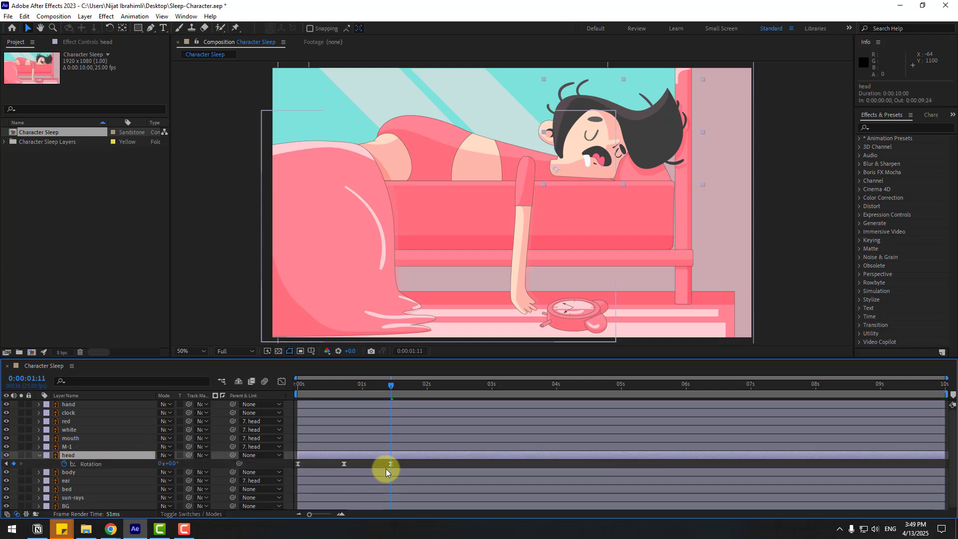
pyautogui.moveTo(346, 464); pyautogui.dragTo(299, 473)
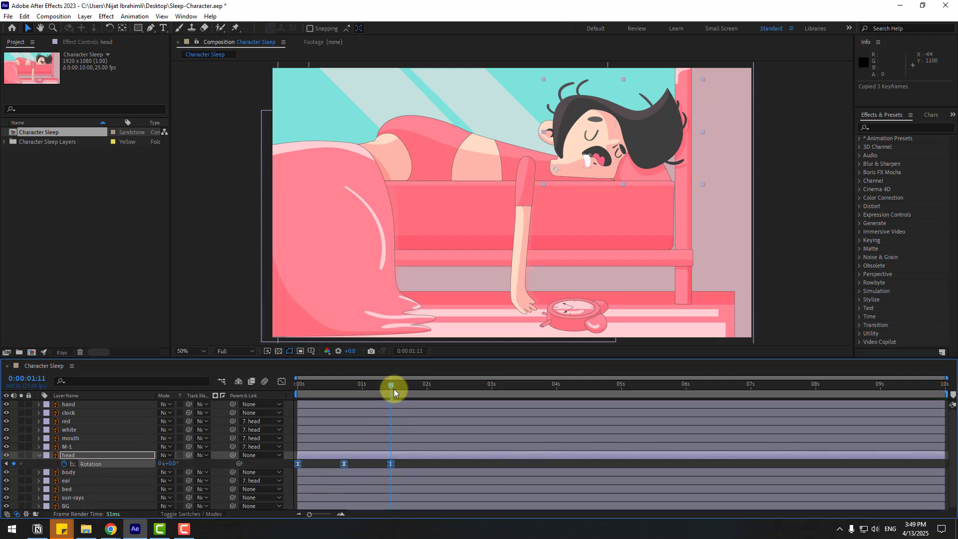
pyautogui.moveTo(393, 388); pyautogui.dragTo(861, 367)
pyautogui.hotkey('ctrl', 'v')
pyautogui.hotkey('ctrl', 'v')
pyautogui.hotkey('ctrl', 'v')
pyautogui.hotkey('ctrl', 'v')
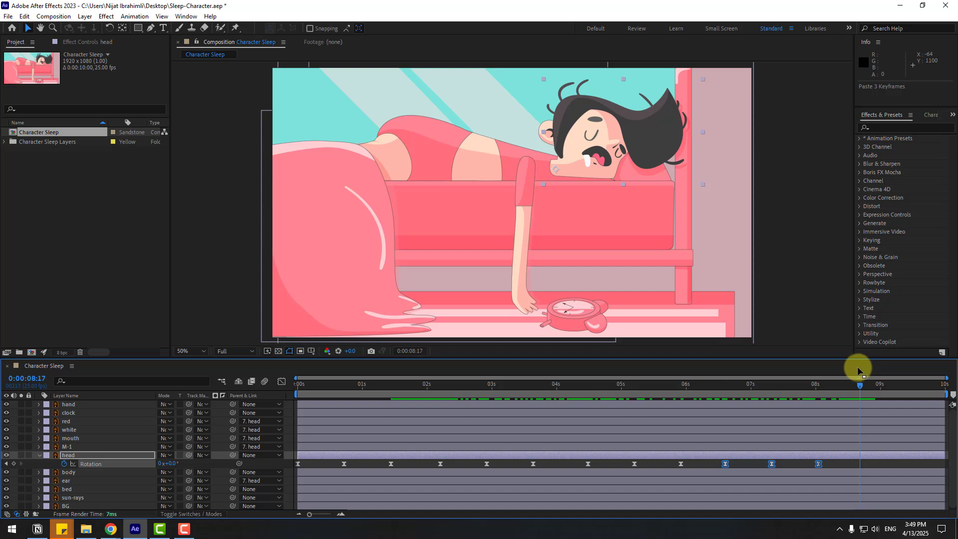
pyautogui.press('space')
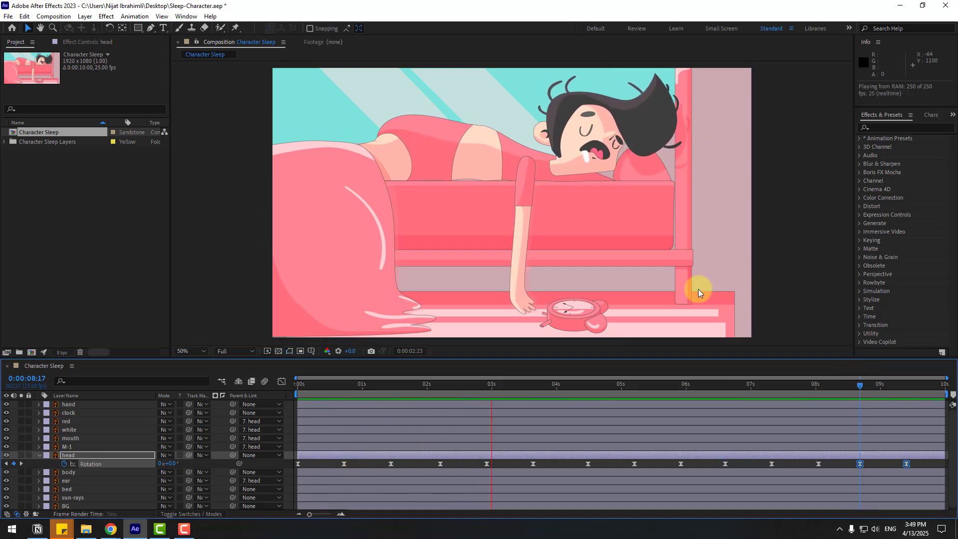
pyautogui.press('space')
# Make the mouth layer (layer 5) the red tongue layer's track matte and turn the mouth layer's visibility back on
pyautogui.click(40, 455)
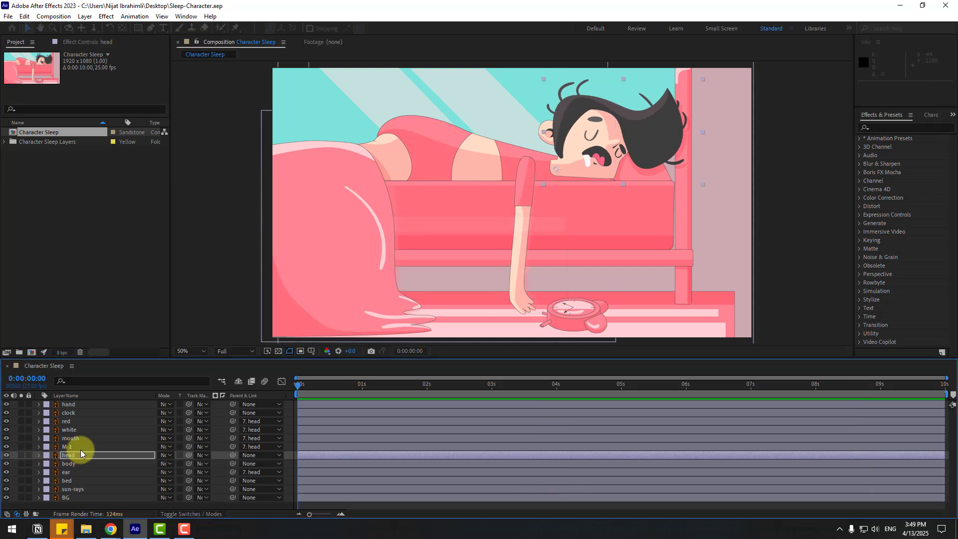
pyautogui.click(70, 423)
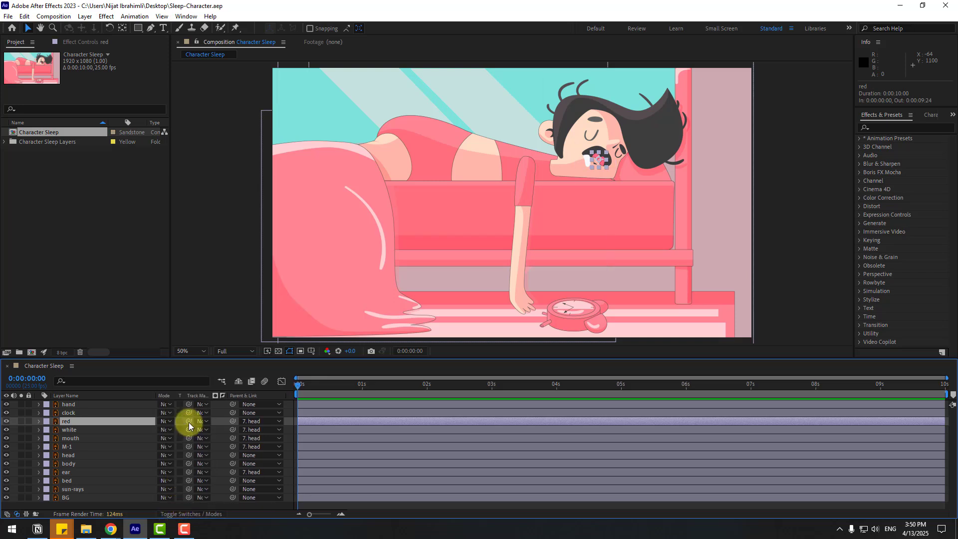
pyautogui.moveTo(190, 423); pyautogui.dragTo(70, 437)
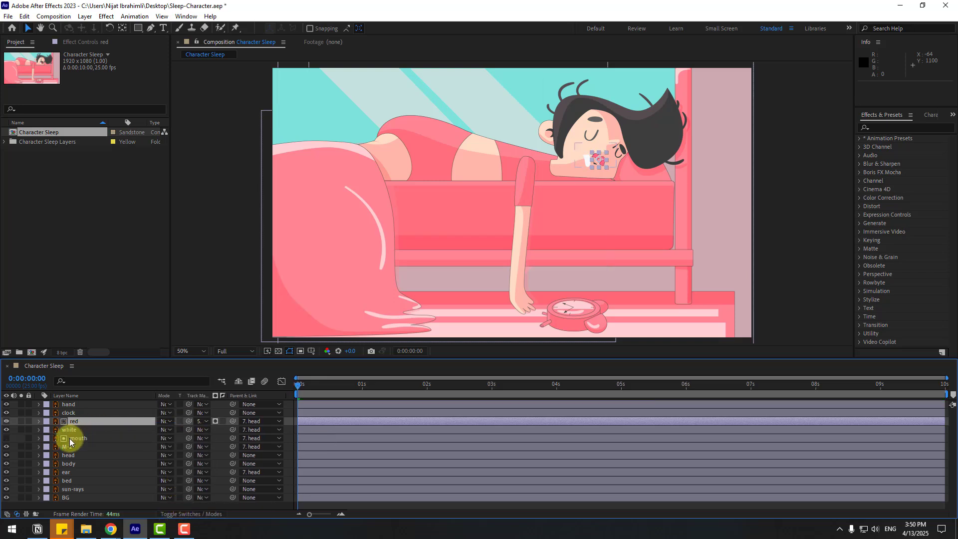
pyautogui.click(77, 438)
pyautogui.click(7, 438)
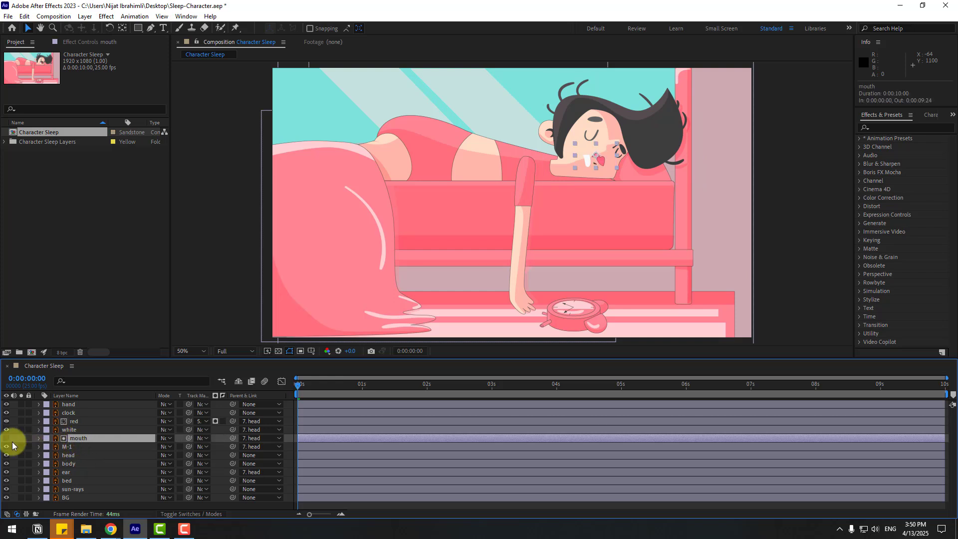
# Keyframe the mouth's Scale so it starts nearly shut at 0s and reaches full size near one second
pyautogui.scroll(4, 672, 166)
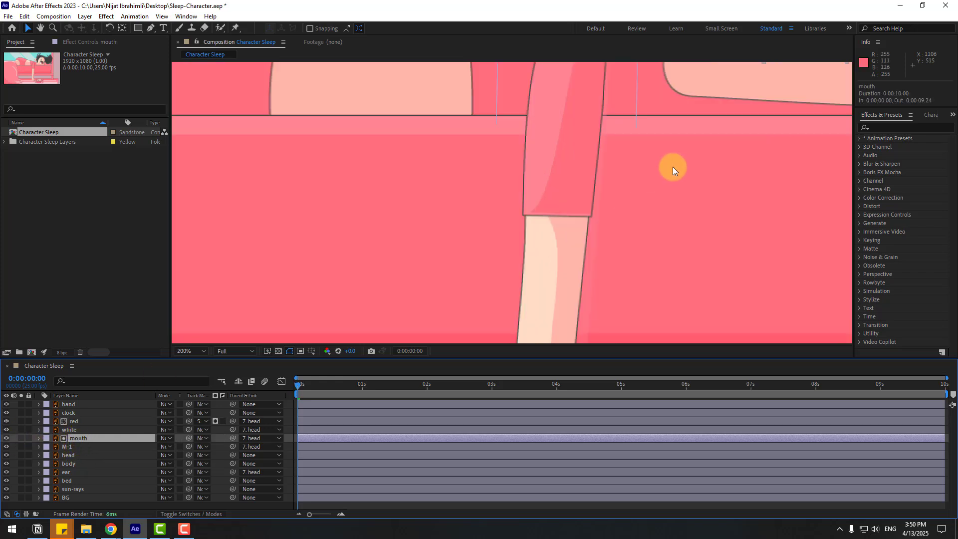
pyautogui.moveTo(673, 167); pyautogui.dragTo(543, 259)
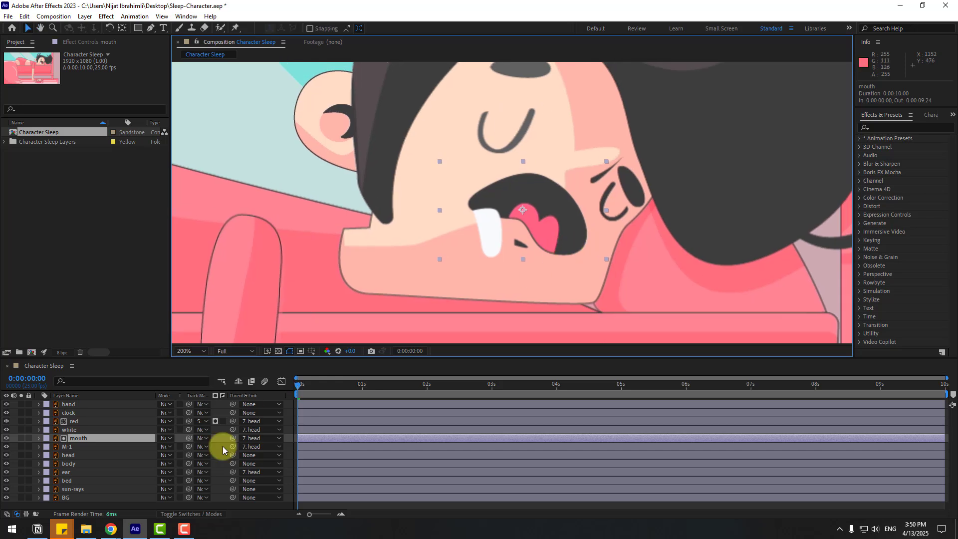
pyautogui.press('s')
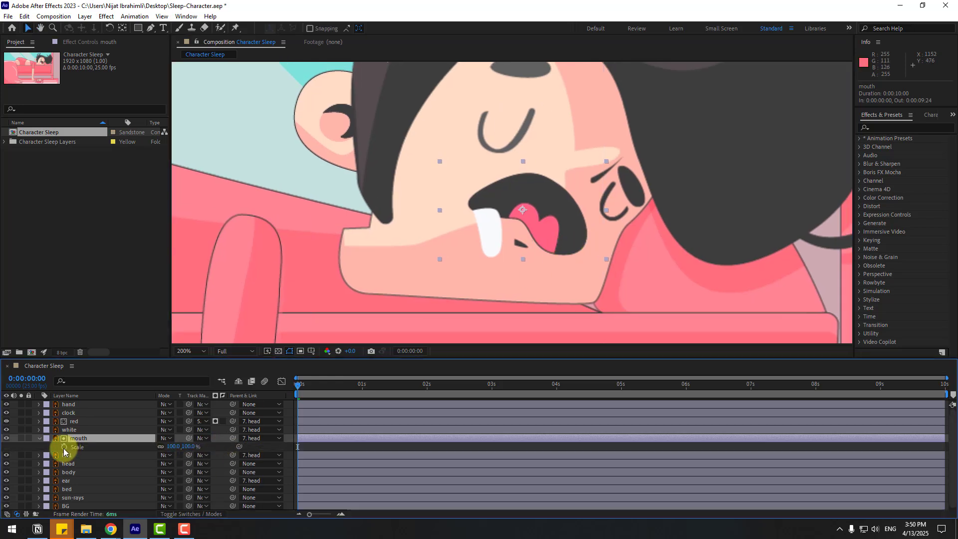
pyautogui.click(64, 446)
pyautogui.moveTo(298, 446); pyautogui.dragTo(359, 446)
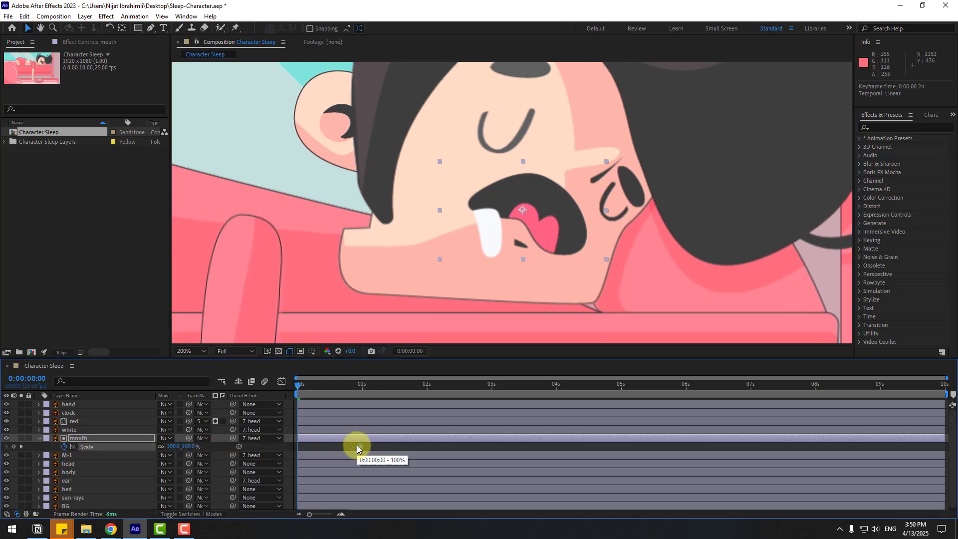
pyautogui.moveTo(172, 449); pyautogui.dragTo(150, 445)
pyautogui.press('space')
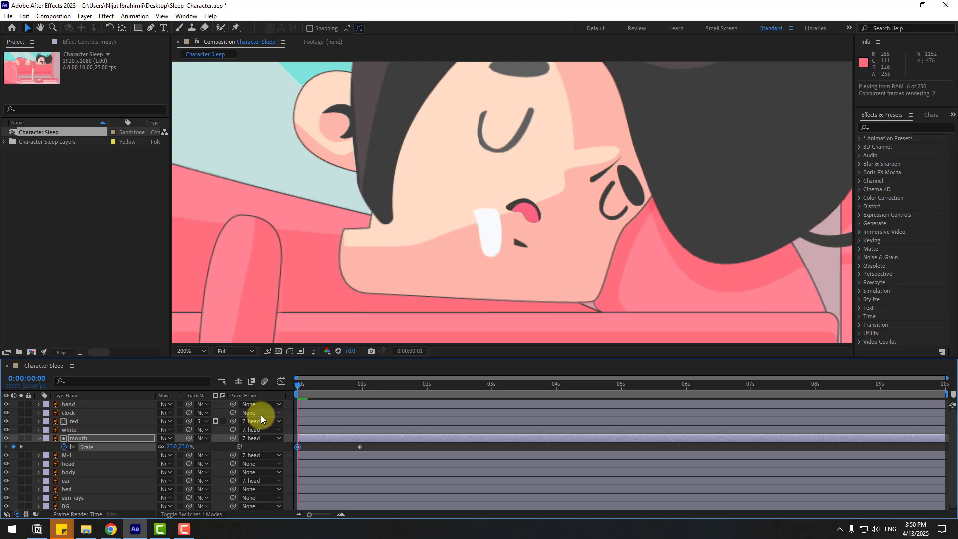
pyautogui.press('space')
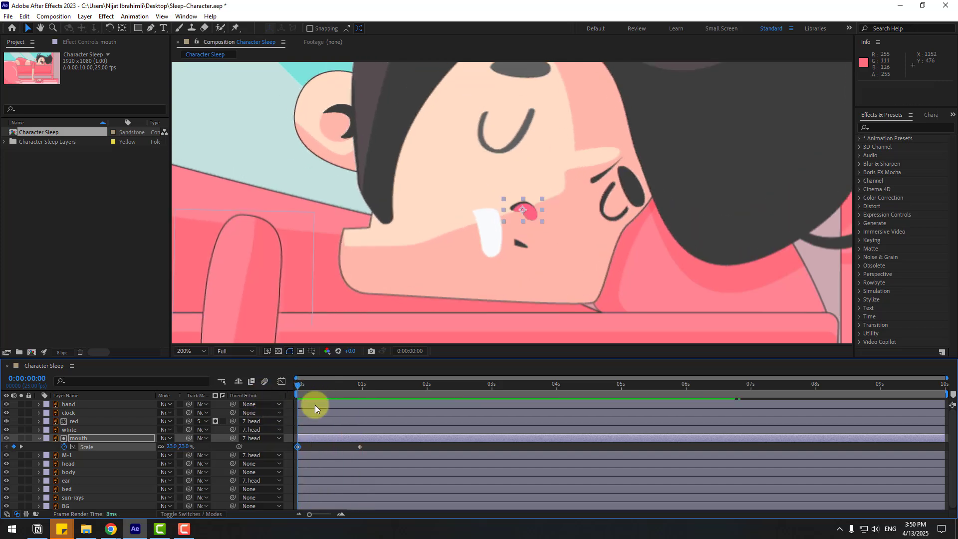
pyautogui.moveTo(305, 385); pyautogui.dragTo(391, 393)
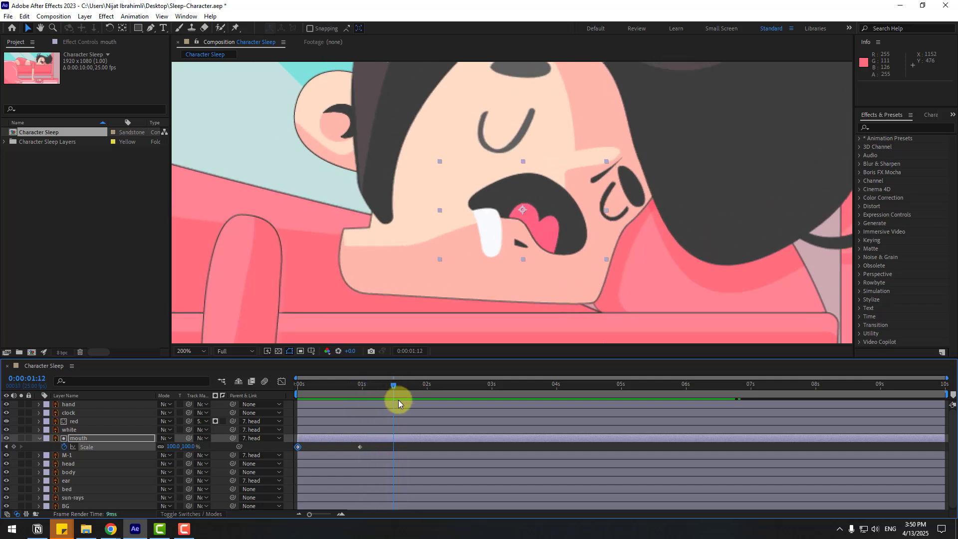
# Move the open-mouth keyframe to 0:18 and add a 23% closed keyframe at 1:11, matching the head's rotation key
pyautogui.click(85, 463)
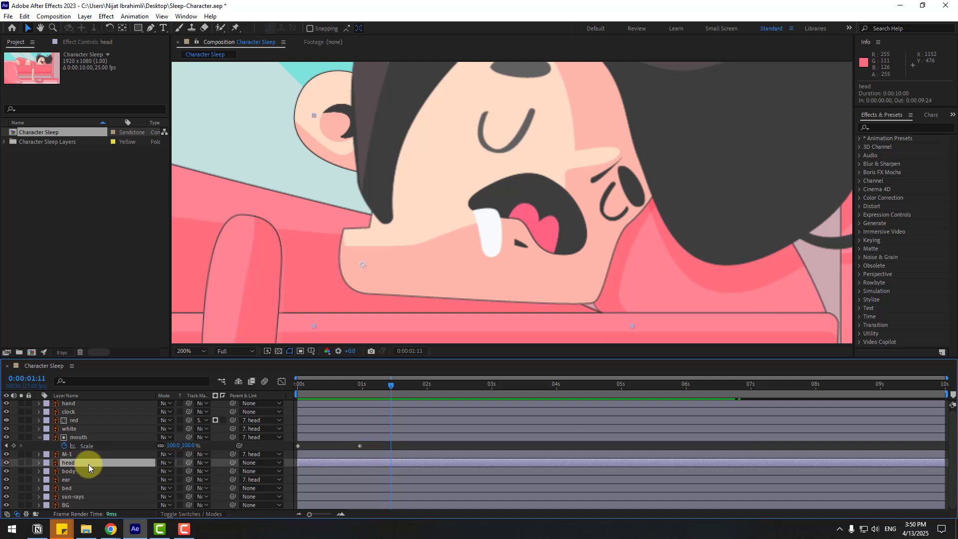
pyautogui.press('r')
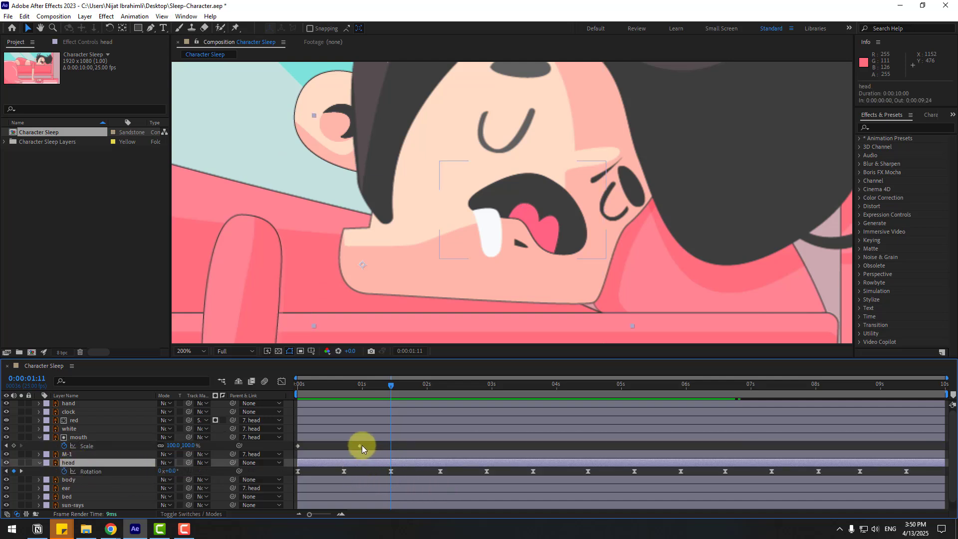
pyautogui.moveTo(361, 445); pyautogui.dragTo(344, 451)
pyautogui.click(388, 385)
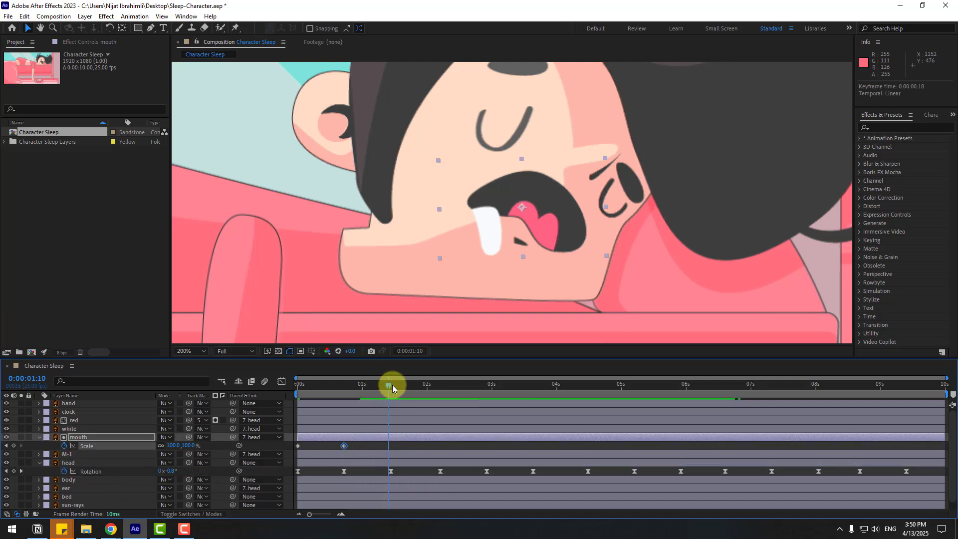
pyautogui.moveTo(392, 385); pyautogui.dragTo(387, 387)
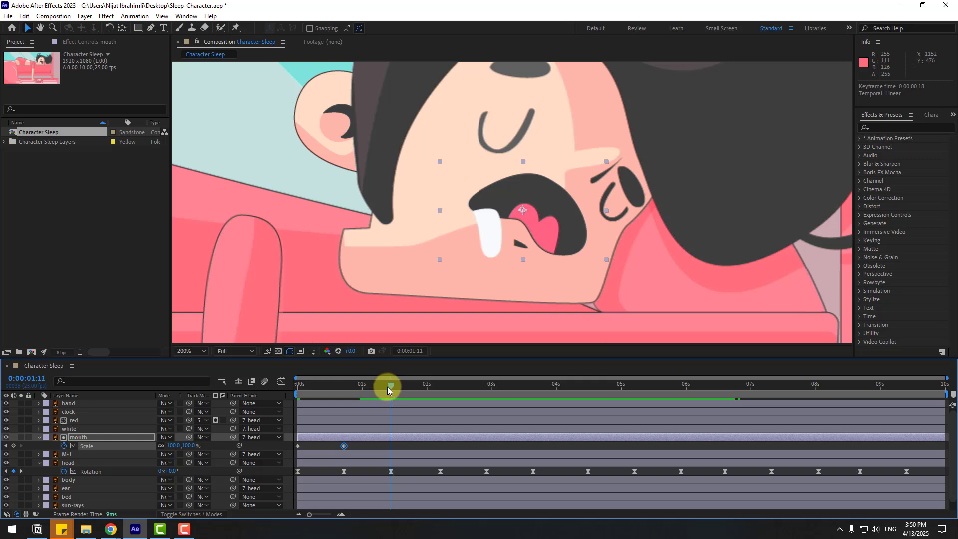
pyautogui.click(299, 445)
pyautogui.hotkey('ctrl', 'c')
pyautogui.hotkey('ctrl', 'v')
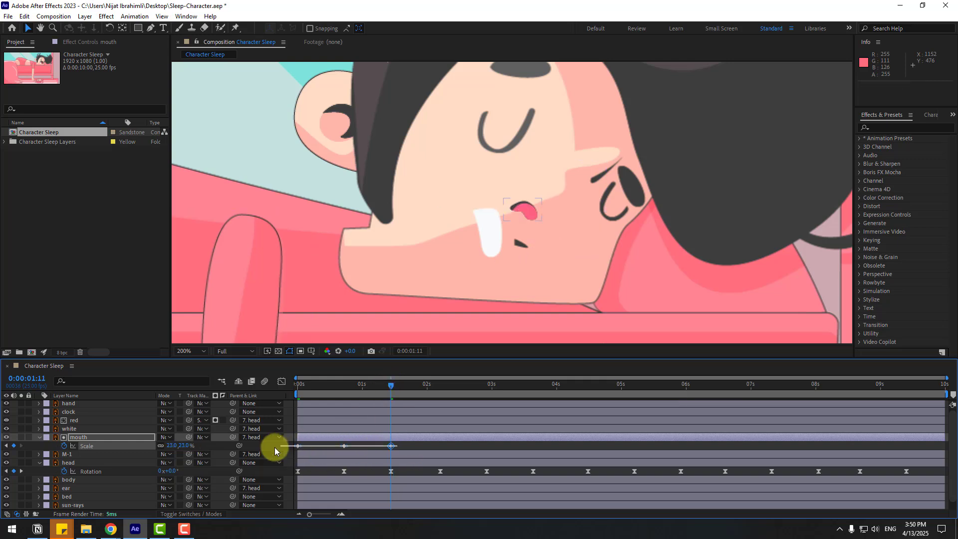
# Apply Easy Ease to the three mouth Scale keyframes and preview the result
pyautogui.moveTo(275, 450); pyautogui.dragTo(297, 444)
pyautogui.rightClick(298, 445)
pyautogui.moveTo(349, 438)
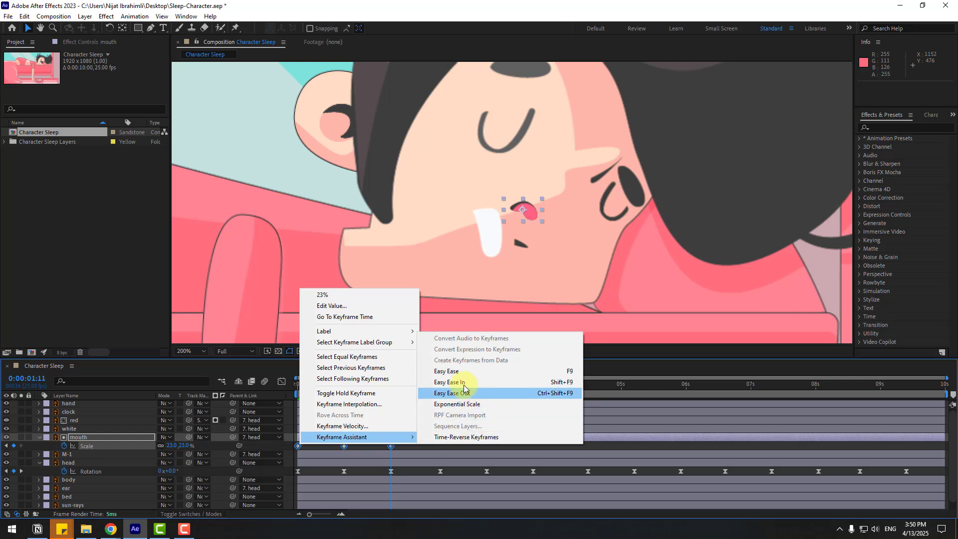
pyautogui.click(451, 371)
pyautogui.press('space')
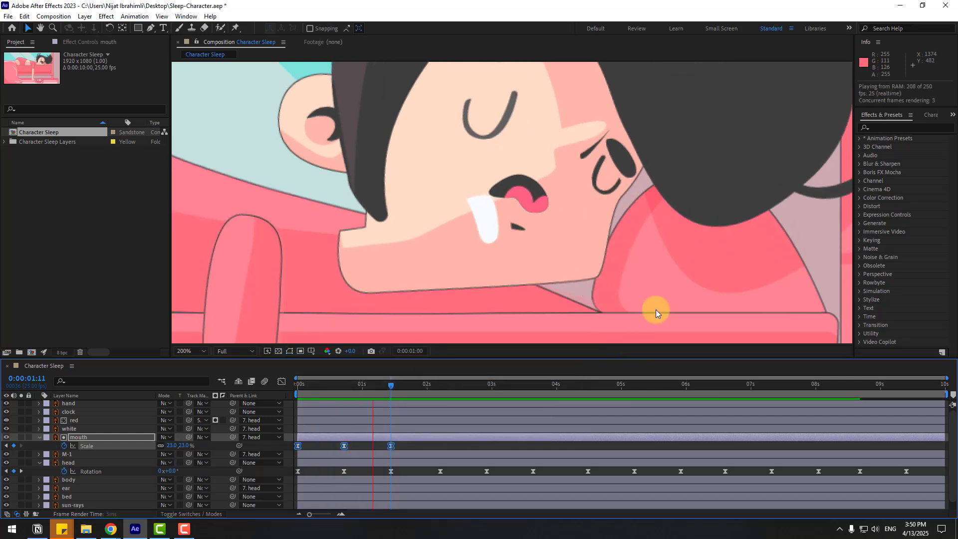
pyautogui.scroll(-1, 662, 307)
pyautogui.press('space')
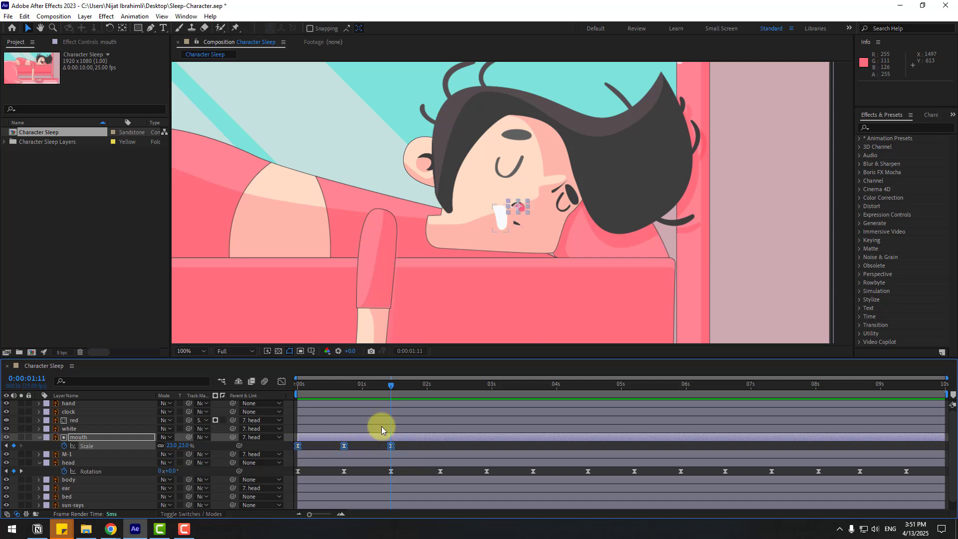
# Copy the three mouth keyframes and paste them at 2, 4, 6 and 8 seconds
pyautogui.hotkey('ctrl', 'c')
pyautogui.moveTo(410, 388); pyautogui.dragTo(435, 391)
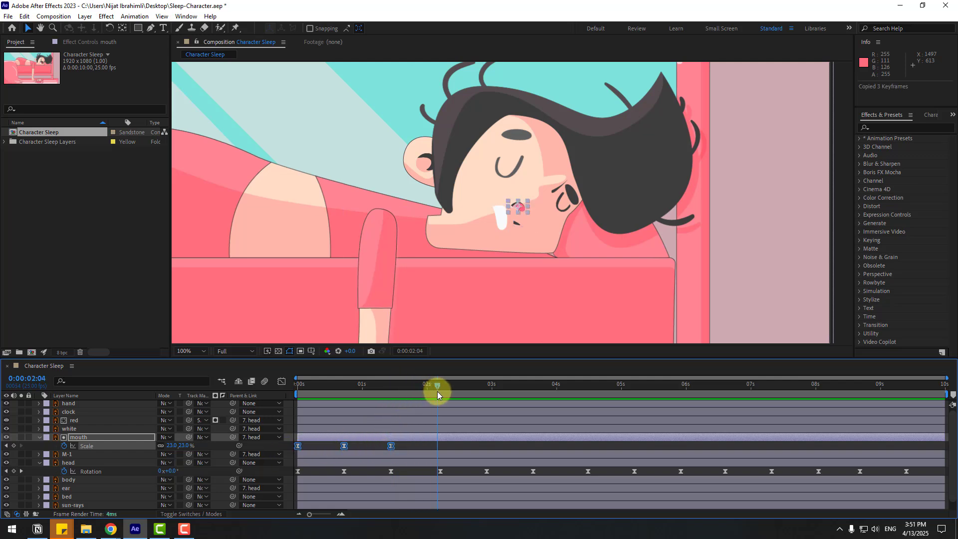
pyautogui.hotkey('ctrl', 'v')
pyautogui.click(585, 385)
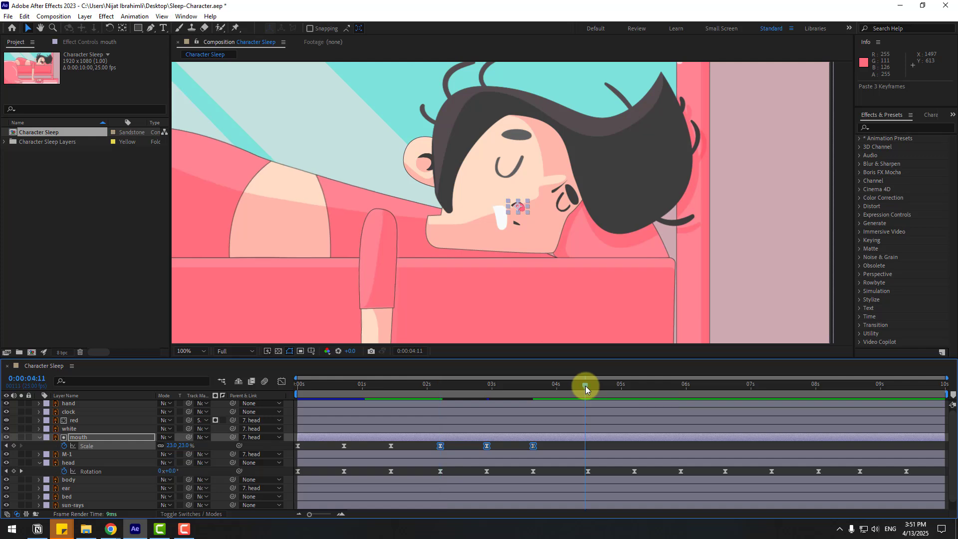
pyautogui.click(587, 385)
pyautogui.hotkey('ctrl', 'v')
pyautogui.click(725, 385)
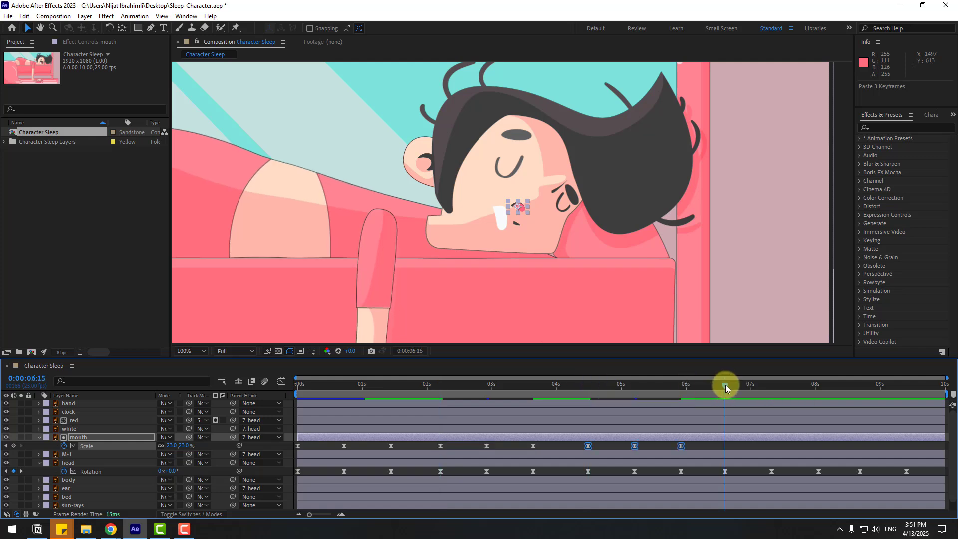
pyautogui.hotkey('ctrl', 'v')
pyautogui.moveTo(845, 387); pyautogui.dragTo(241, 421)
pyautogui.hotkey('ctrl', 'v')
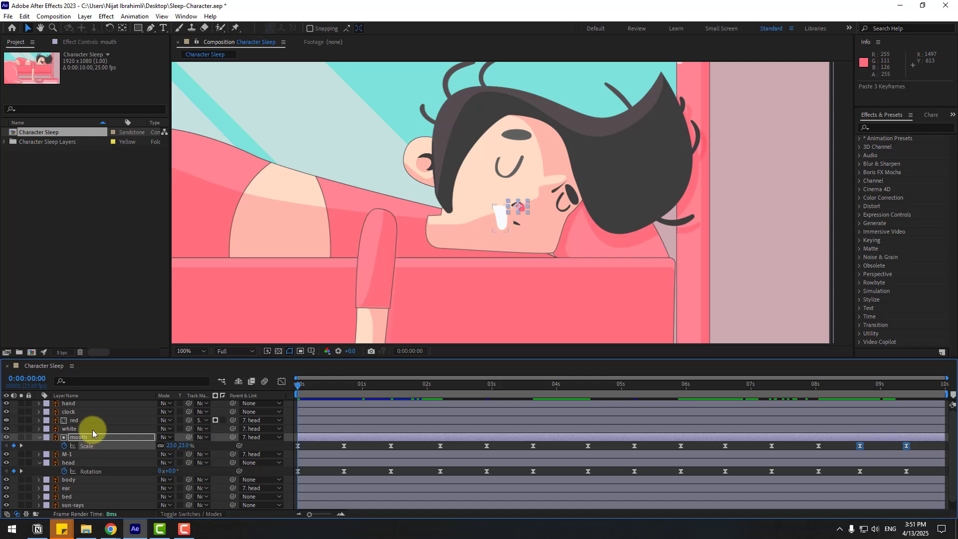
# On an open-mouth frame, shift the red tongue layer's anchor point slightly with the Pan Behind tool
pyautogui.click(75, 421)
pyautogui.press('.')
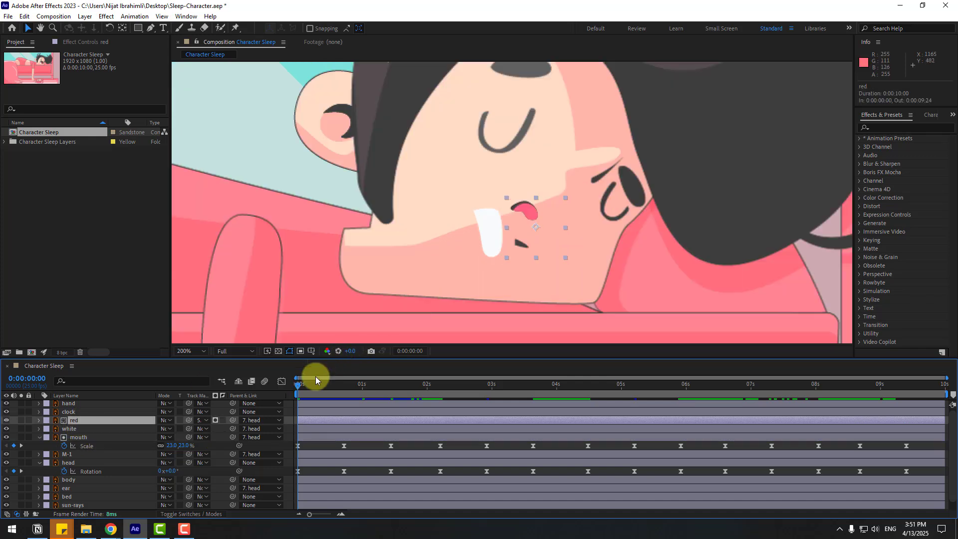
pyautogui.click(316, 385)
pyautogui.moveTo(315, 384); pyautogui.dragTo(330, 384)
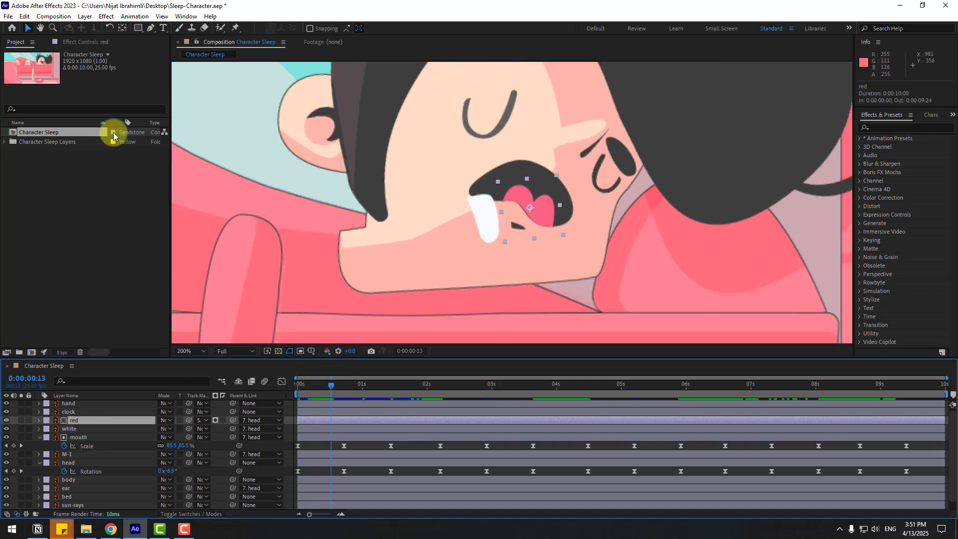
pyautogui.click(123, 30)
pyautogui.moveTo(530, 208); pyautogui.dragTo(528, 210)
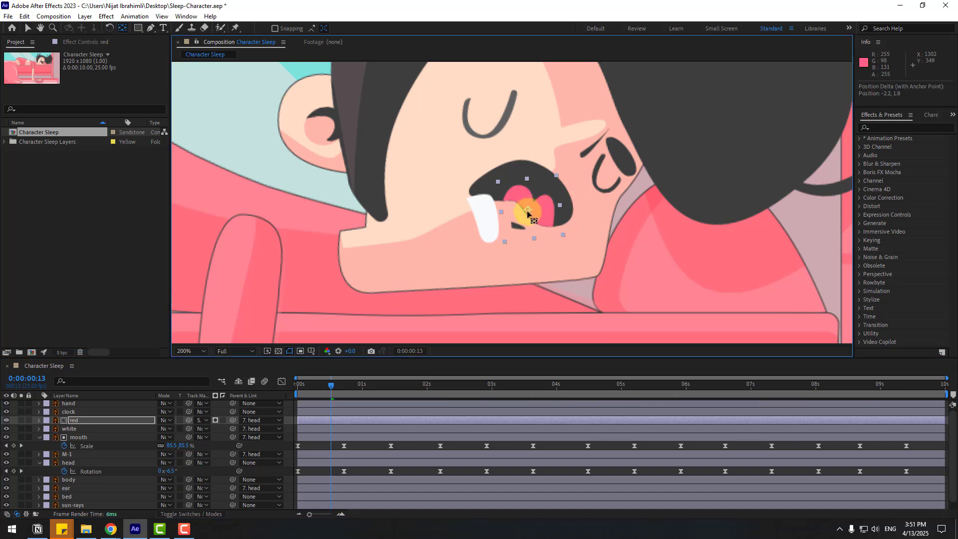
pyautogui.click(561, 238)
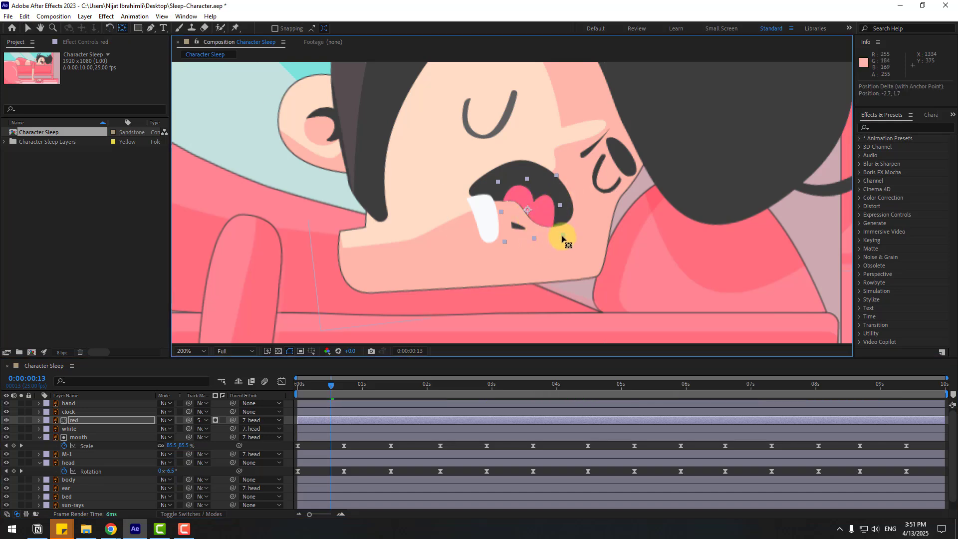
pyautogui.click(28, 28)
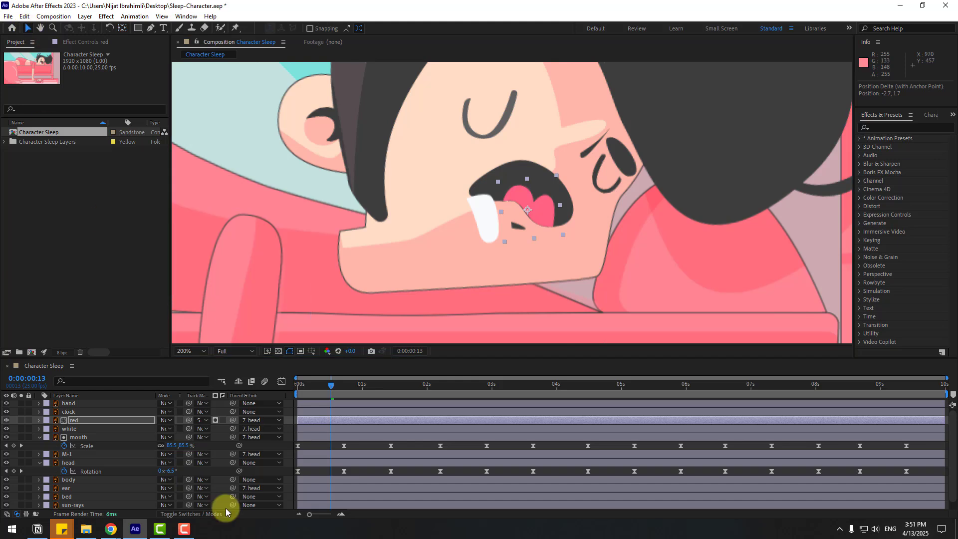
# Scale the tongue to 122%, nudge it into place, and return to 0s
pyautogui.press('s')
pyautogui.moveTo(170, 429); pyautogui.dragTo(184, 428)
pyautogui.moveTo(550, 212); pyautogui.dragTo(548, 215)
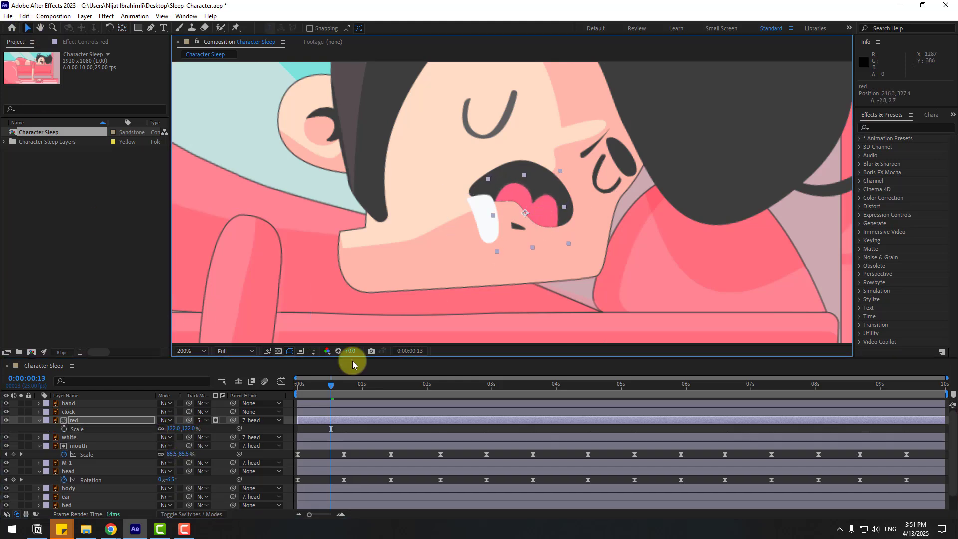
pyautogui.moveTo(331, 385); pyautogui.dragTo(286, 397)
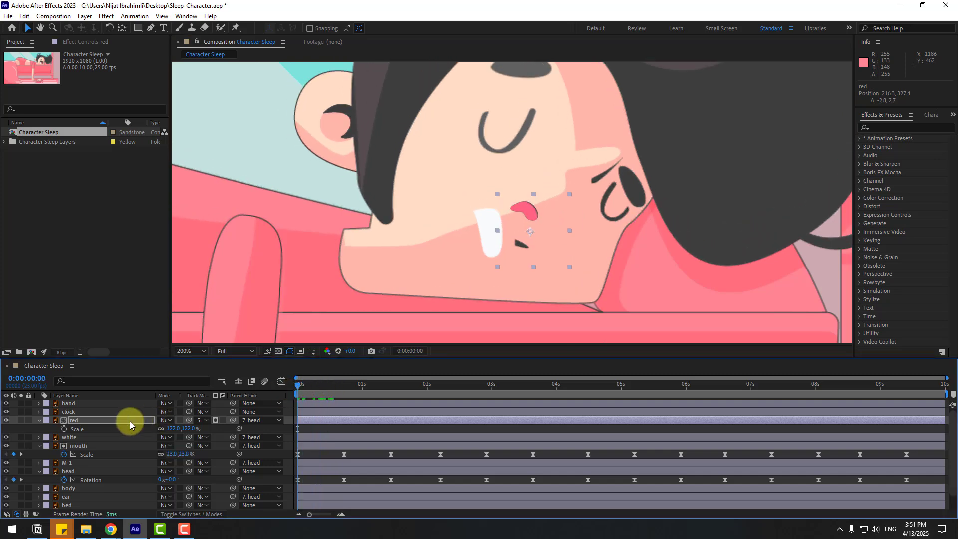
# Keyframe the tongue's Position down-left at 0s and up-right at 0:18
pyautogui.press('p')
pyautogui.click(64, 429)
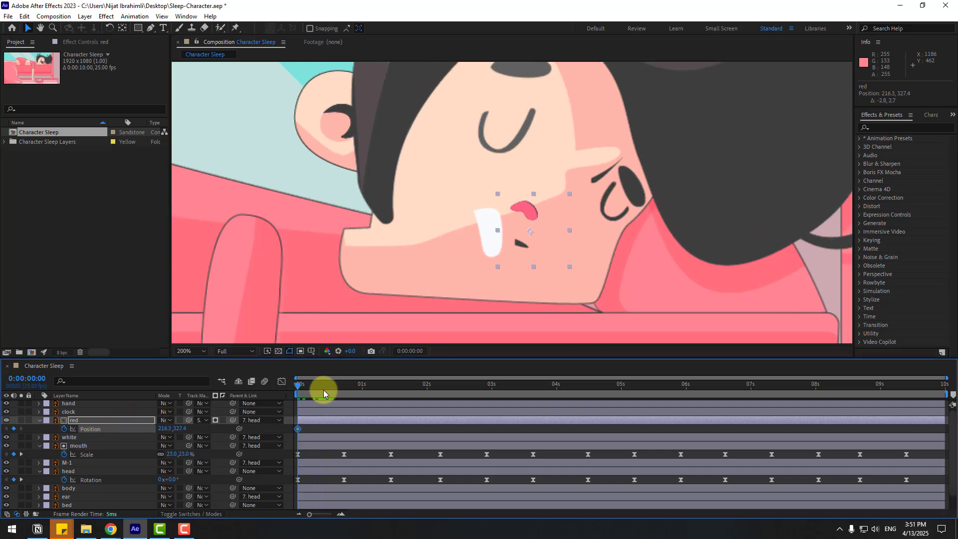
pyautogui.moveTo(520, 223); pyautogui.dragTo(517, 235)
pyautogui.click(282, 382)
pyautogui.moveTo(304, 384); pyautogui.dragTo(344, 384)
pyautogui.moveTo(531, 221); pyautogui.dragTo(533, 216)
pyautogui.moveTo(341, 388); pyautogui.dragTo(391, 375)
# Copy the starting tongue position to 1:11 and Easy Ease the three Position keyframes
pyautogui.click(297, 429)
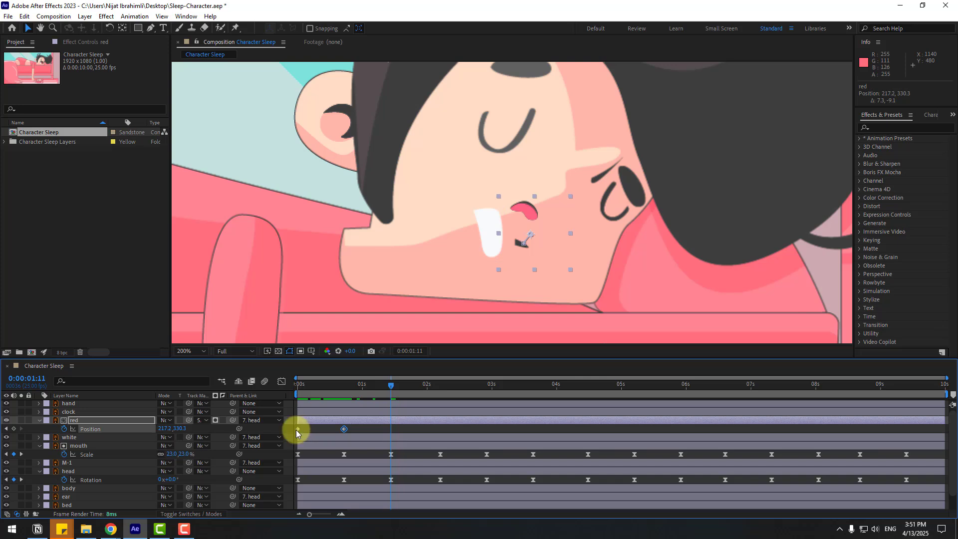
pyautogui.hotkey('ctrl', 'c')
pyautogui.hotkey('ctrl', 'v')
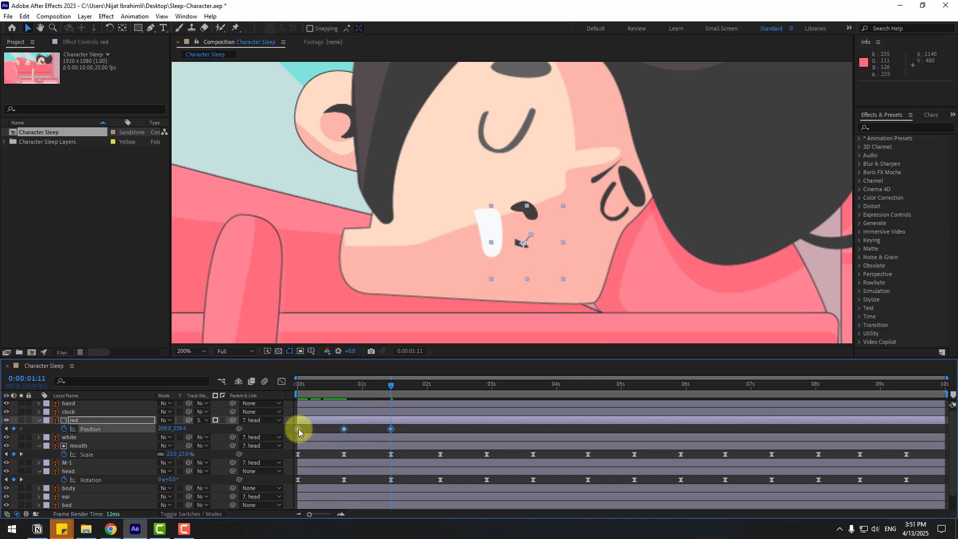
pyautogui.rightClick(298, 429)
pyautogui.moveTo(389, 421)
pyautogui.click(473, 455)
pyautogui.scroll(-2, 666, 259)
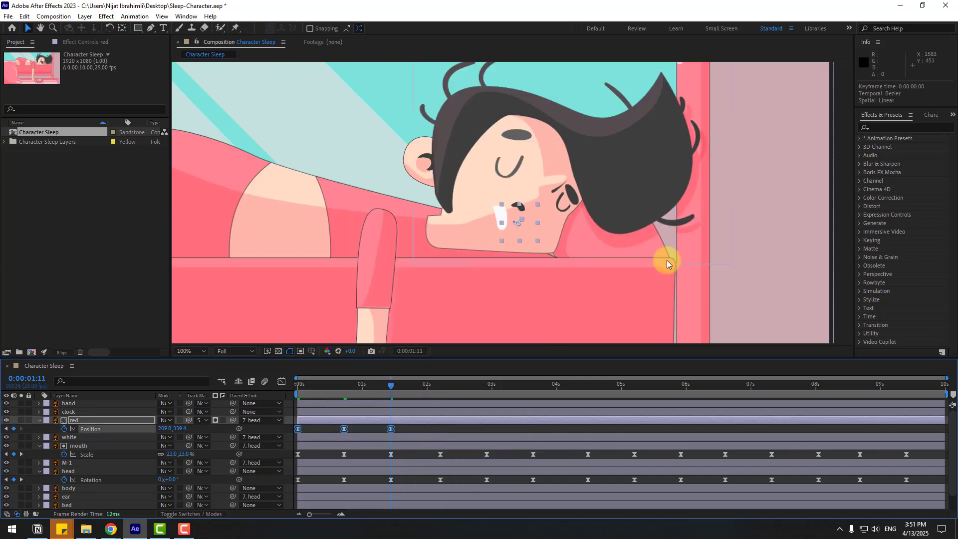
pyautogui.press('space')
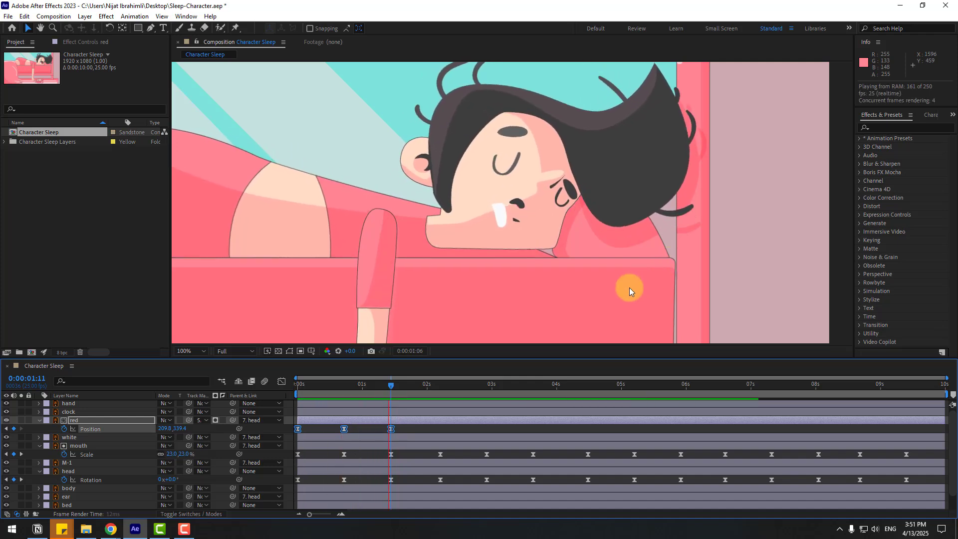
pyautogui.press('space')
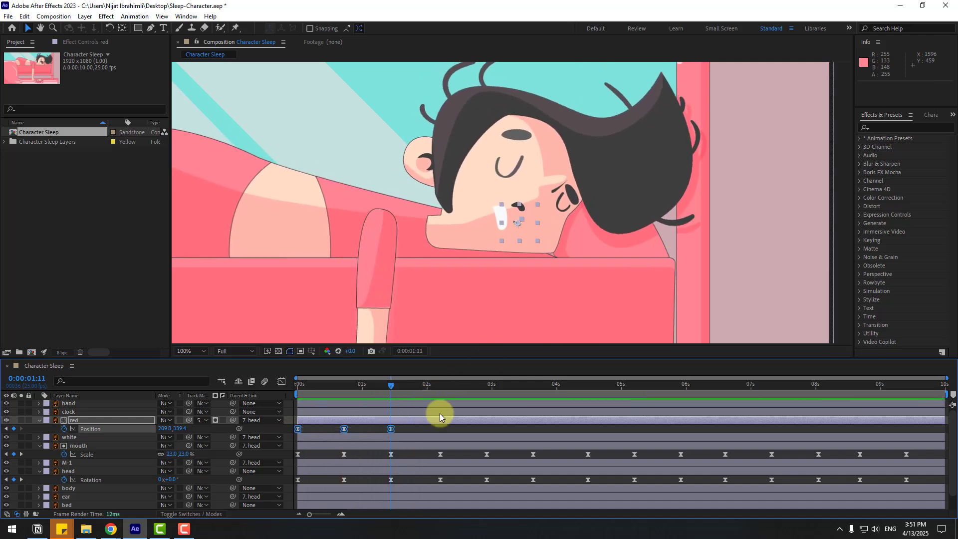
# Paste the three tongue Position keyframes at 2, 4 and 6 seconds, reaching 8 seconds
pyautogui.click(441, 385)
pyautogui.hotkey('ctrl', 'v')
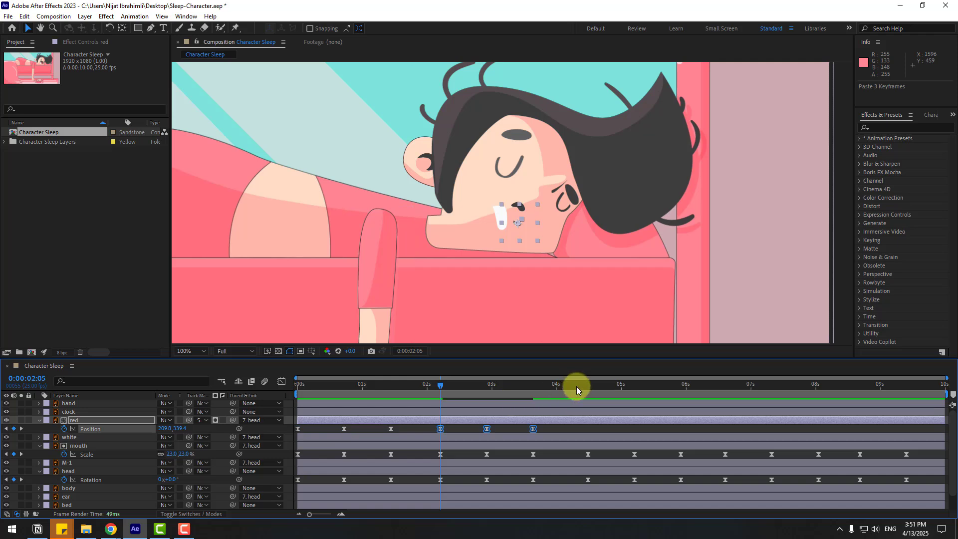
pyautogui.click(586, 388)
pyautogui.hotkey('ctrl', 'v')
pyautogui.click(726, 387)
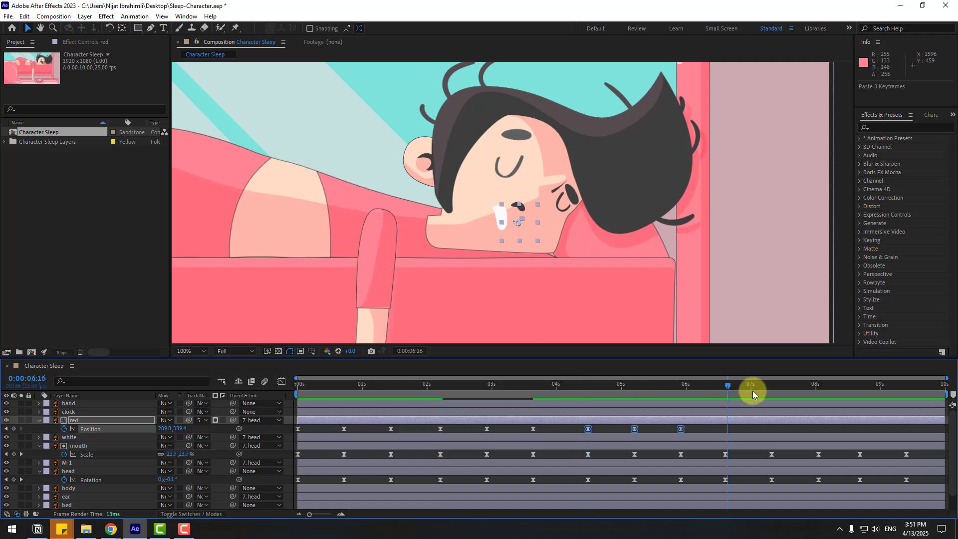
pyautogui.hotkey('ctrl', 'v')
pyautogui.click(858, 385)
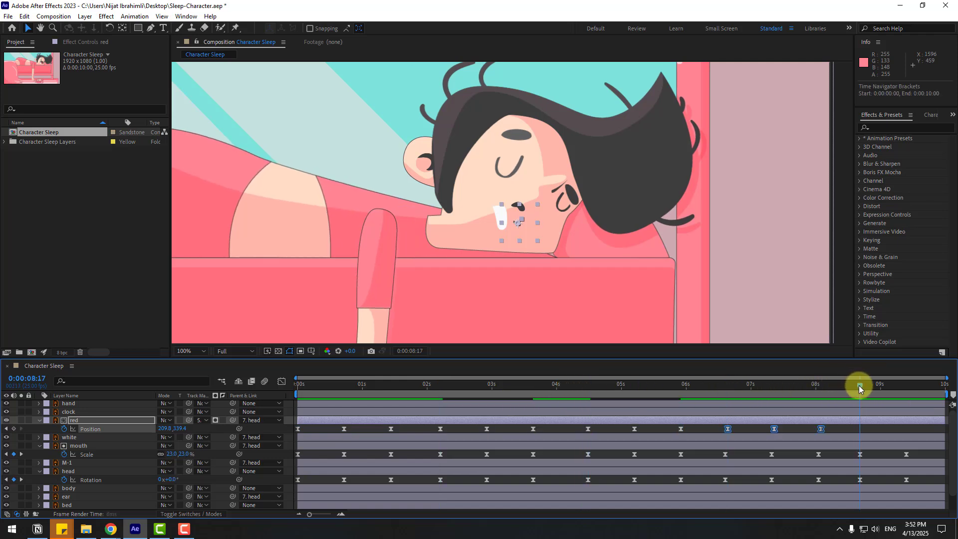